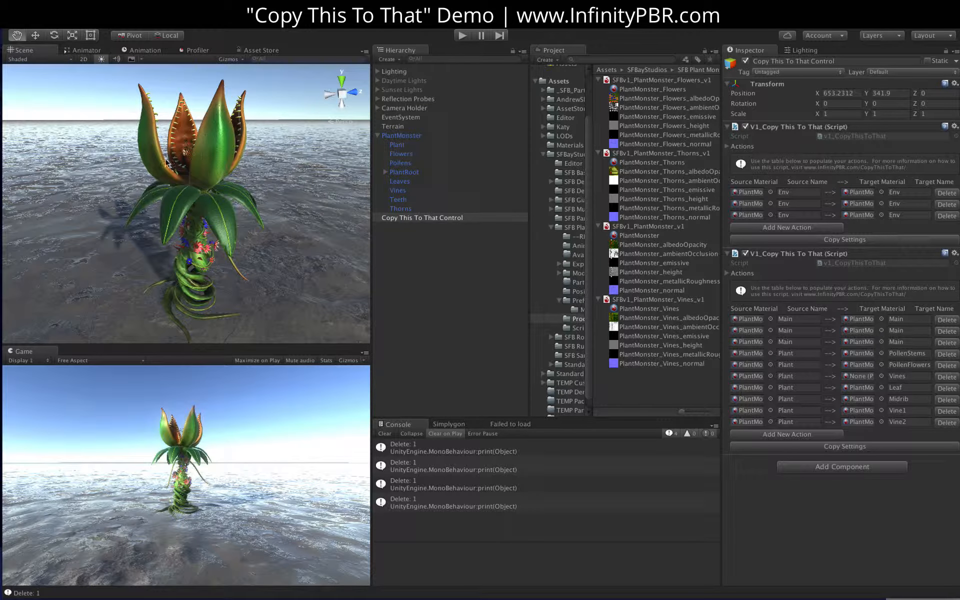
# Open the PlantMonster_Flowers material's properties and widen the area that shows them, down to the procedural settings
pyautogui.keyDown('alt'); pyautogui.moveTo(182, 250); pyautogui.dragTo(245, 220); pyautogui.keyUp('alt')
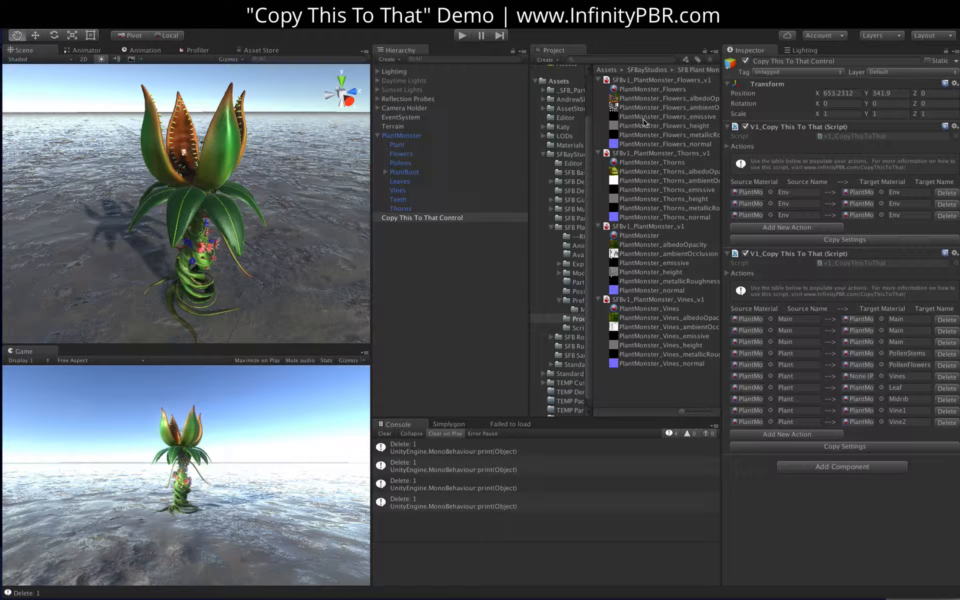
pyautogui.click(639, 91)
pyautogui.scroll(-5, 727, 175)
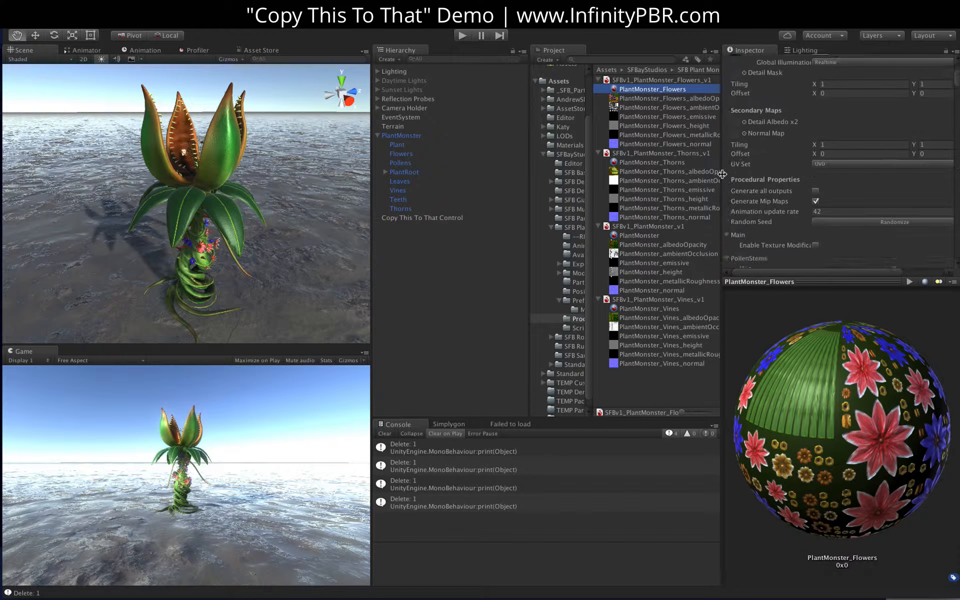
pyautogui.moveTo(721, 178); pyautogui.dragTo(659, 178)
pyautogui.scroll(-5, 717, 178)
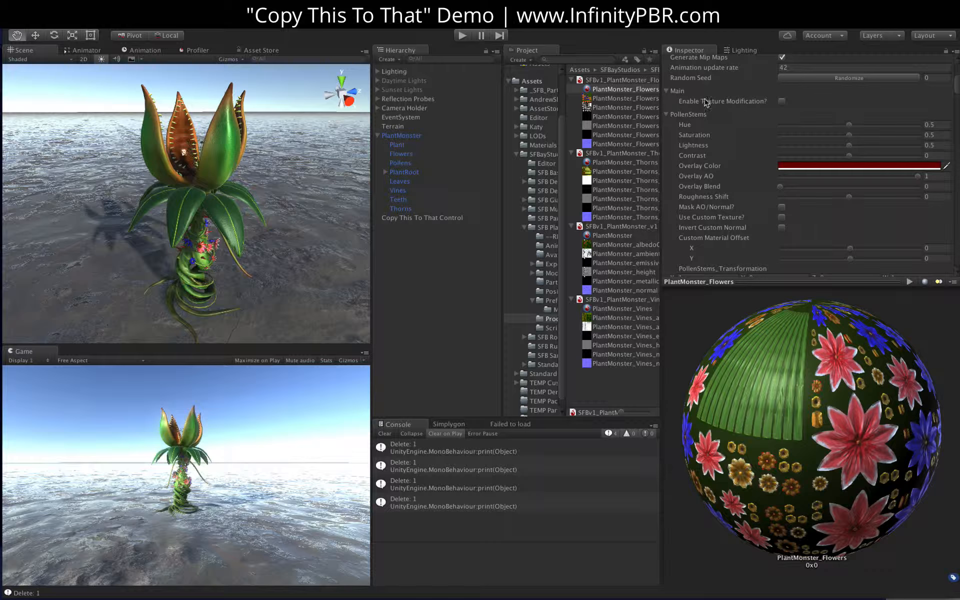
# Collapse the PollenStems, PollenFlowers, Flower1, Pistil1, Flower2 and Pistil2 property groups of the flower material
pyautogui.click(666, 114)
pyautogui.click(666, 128)
pyautogui.click(666, 141)
pyautogui.click(666, 153)
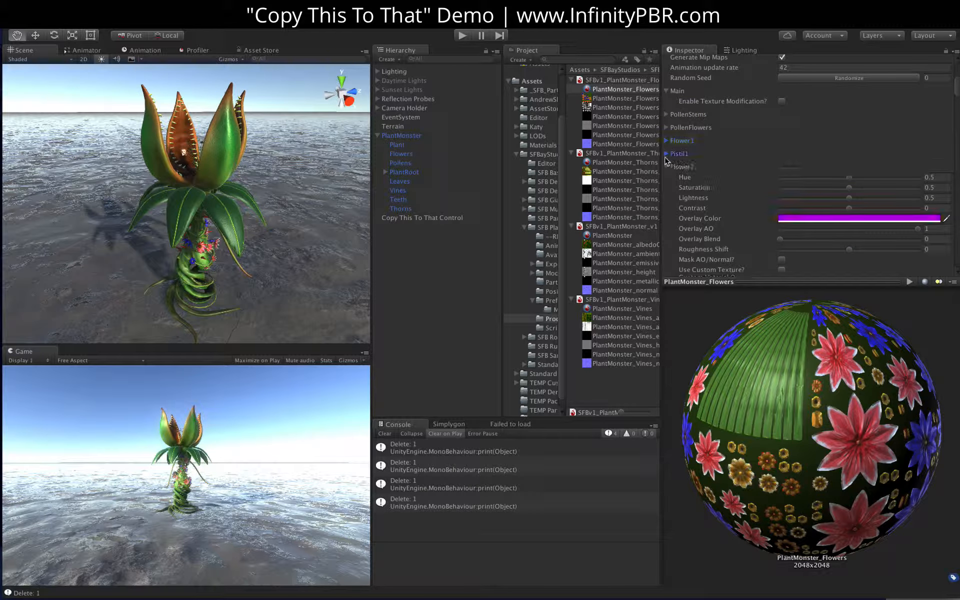
pyautogui.click(666, 166)
pyautogui.click(666, 179)
# Collapse the Ground Dirt, Ceiling Dirt, Surface Dirt and Directional Dirt property groups
pyautogui.scroll(3, 203, 155)
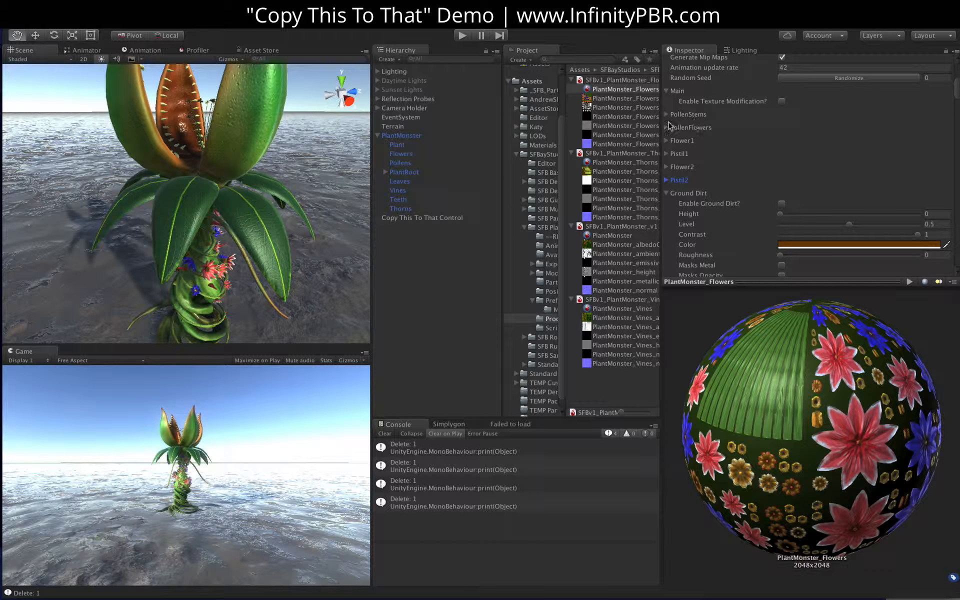
pyautogui.keyDown('alt'); pyautogui.moveTo(200, 129); pyautogui.dragTo(233, 143); pyautogui.keyUp('alt')
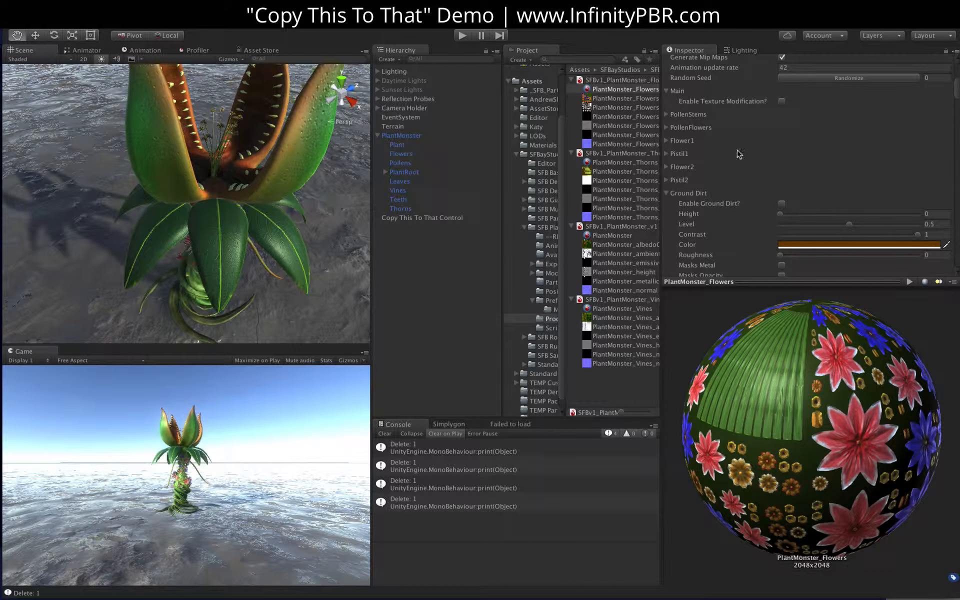
pyautogui.scroll(-3, 685, 193)
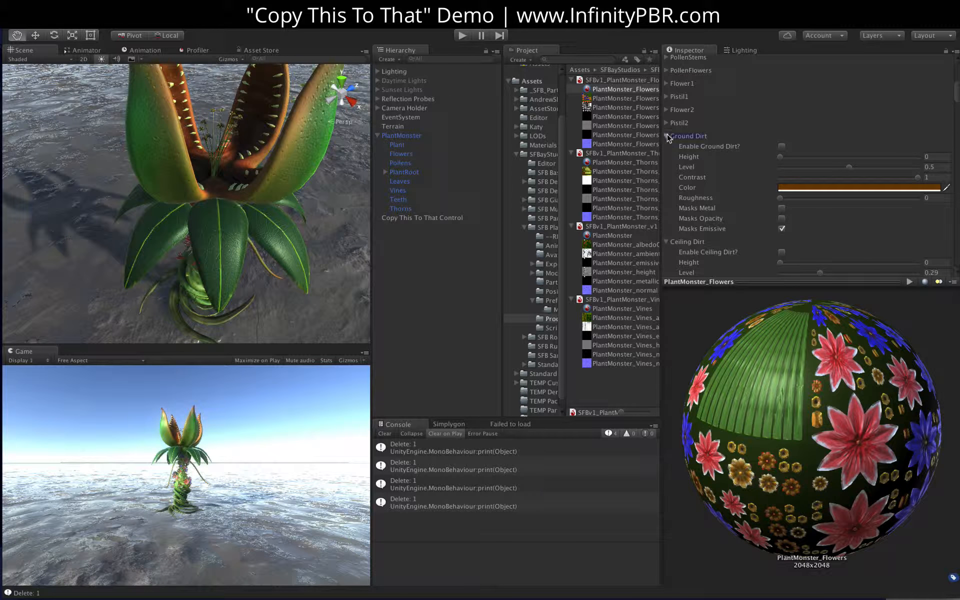
pyautogui.click(666, 136)
pyautogui.click(666, 149)
pyautogui.click(666, 162)
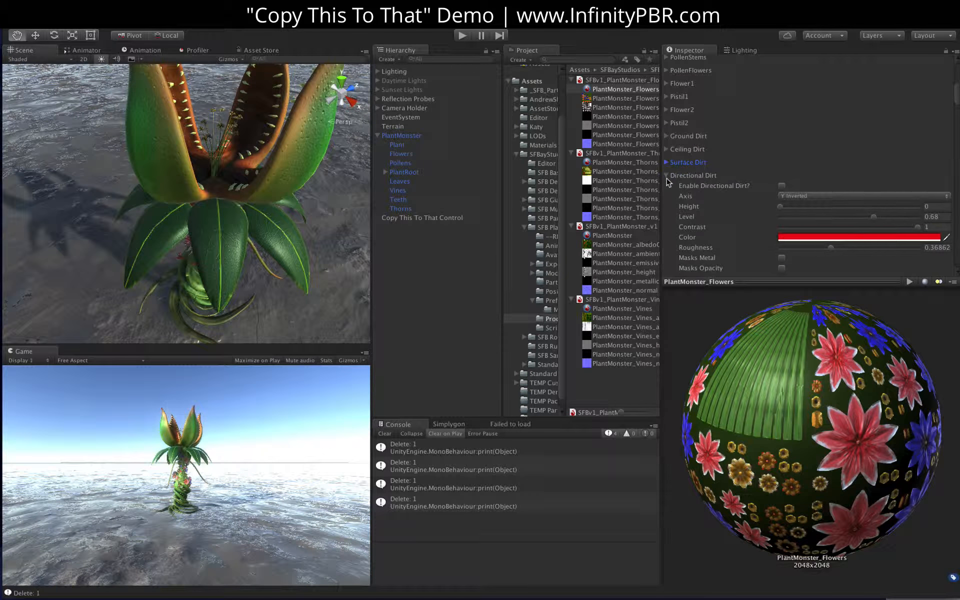
pyautogui.click(666, 176)
# Collapse the Damage, Fabric Wearing, Leather Weathering, Metal Weathering, SFX and Rune property groups
pyautogui.click(666, 189)
pyautogui.click(666, 201)
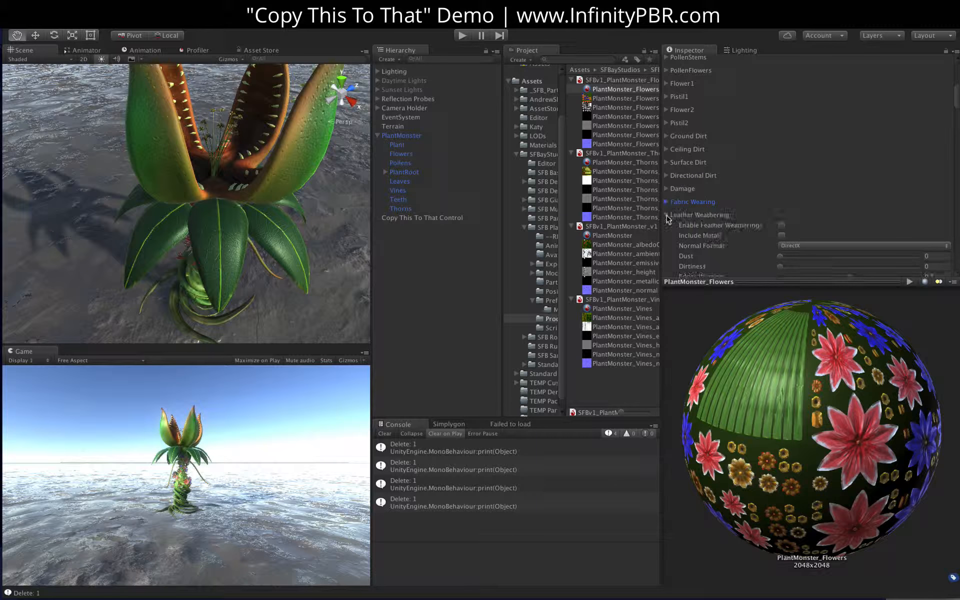
pyautogui.click(666, 215)
pyautogui.click(666, 228)
pyautogui.click(666, 241)
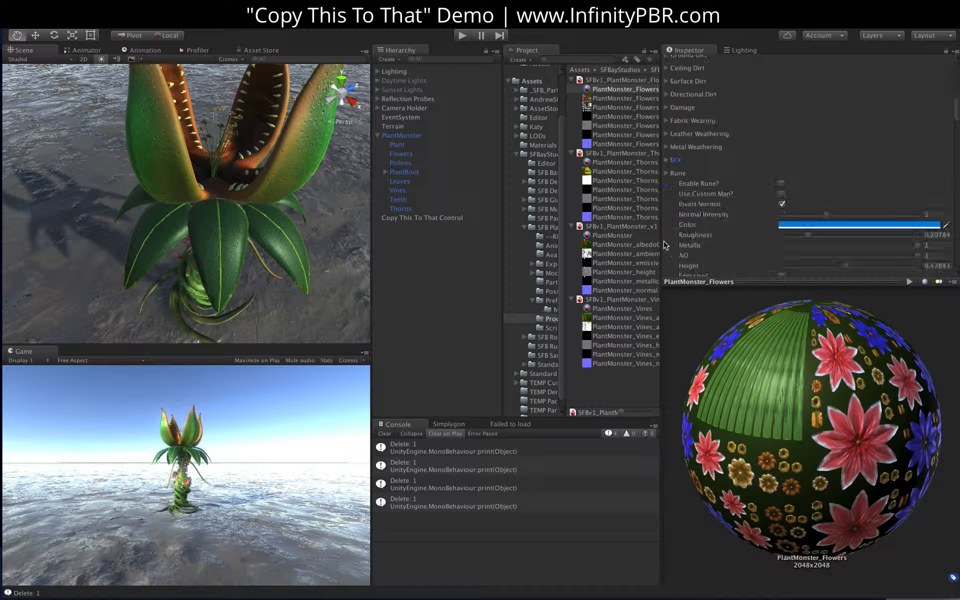
pyautogui.scroll(-5, 667, 245)
pyautogui.click(667, 156)
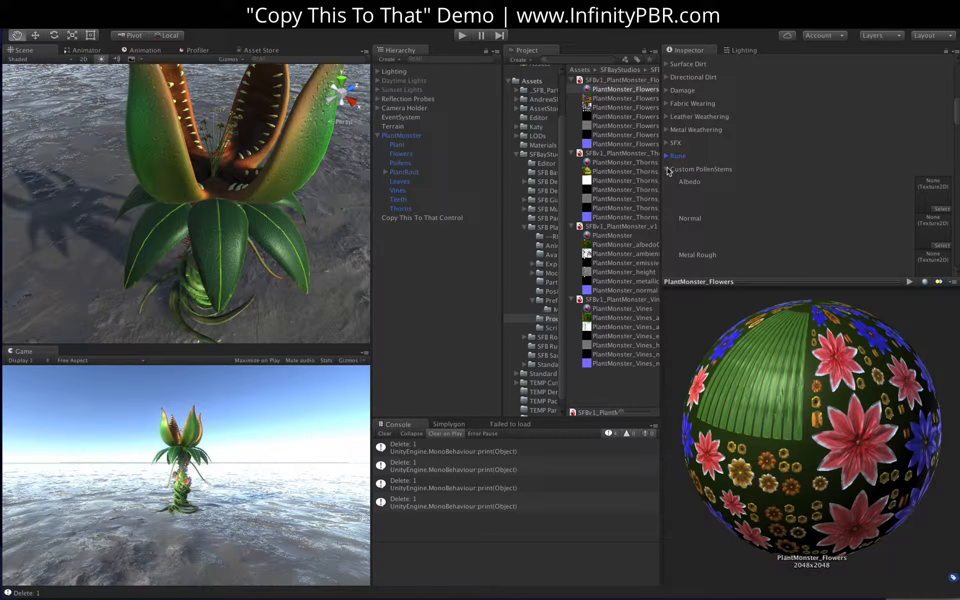
# Collapse all the custom texture groups of the flower material, from Custom PollenStems through Custom Rune
pyautogui.click(667, 169)
pyautogui.scroll(-5, 860, 221)
pyautogui.scroll(-5, 860, 221)
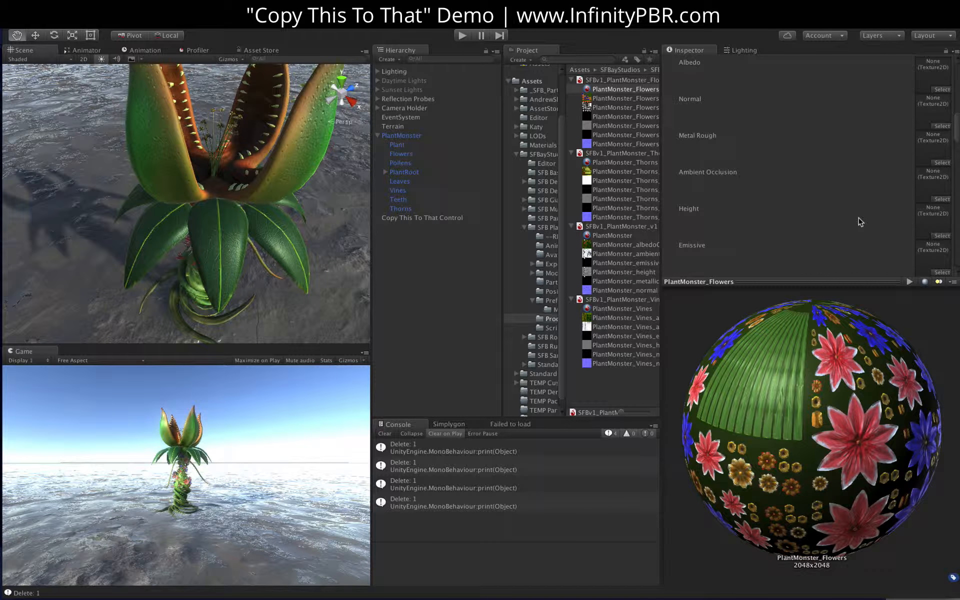
pyautogui.keyDown('alt'); pyautogui.moveTo(266, 218); pyautogui.dragTo(216, 247); pyautogui.keyUp('alt')
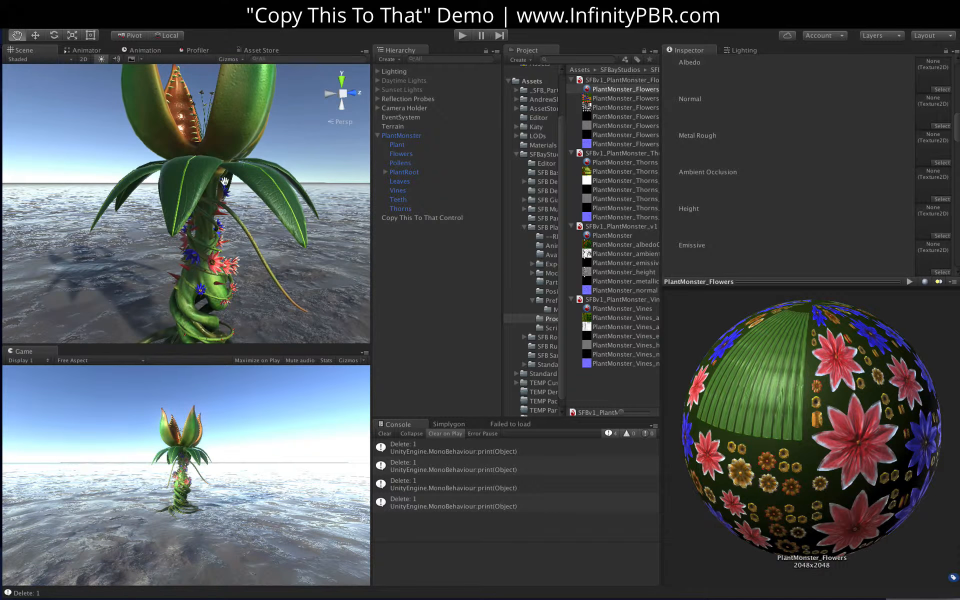
pyautogui.scroll(3, 775, 130)
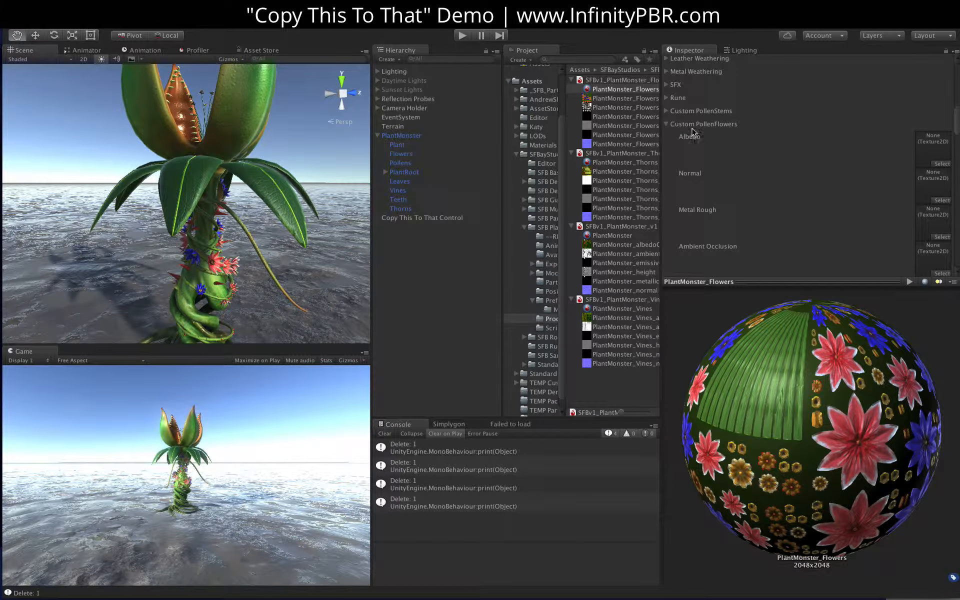
pyautogui.click(666, 124)
pyautogui.click(667, 137)
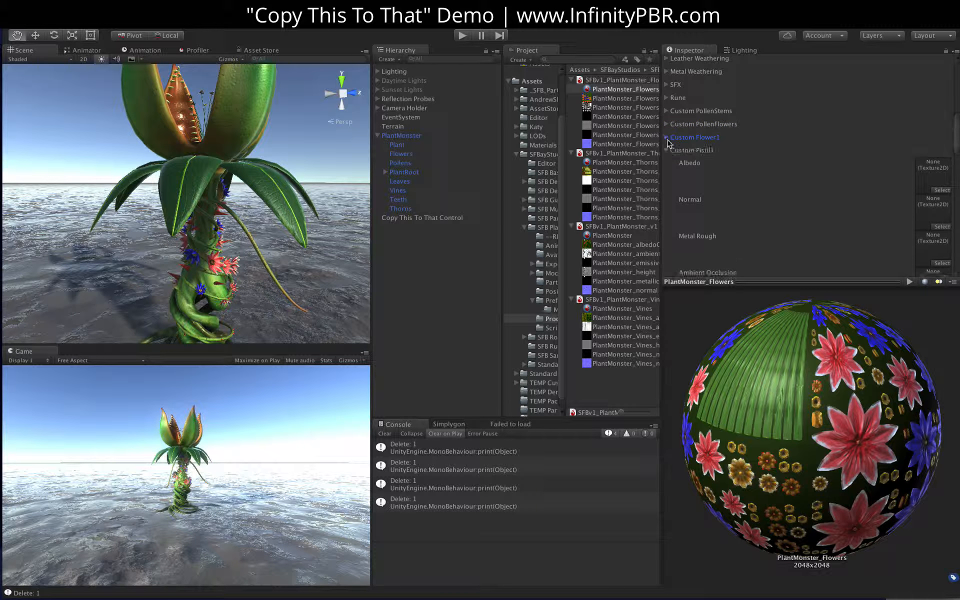
pyautogui.click(666, 150)
pyautogui.click(666, 163)
pyautogui.click(667, 176)
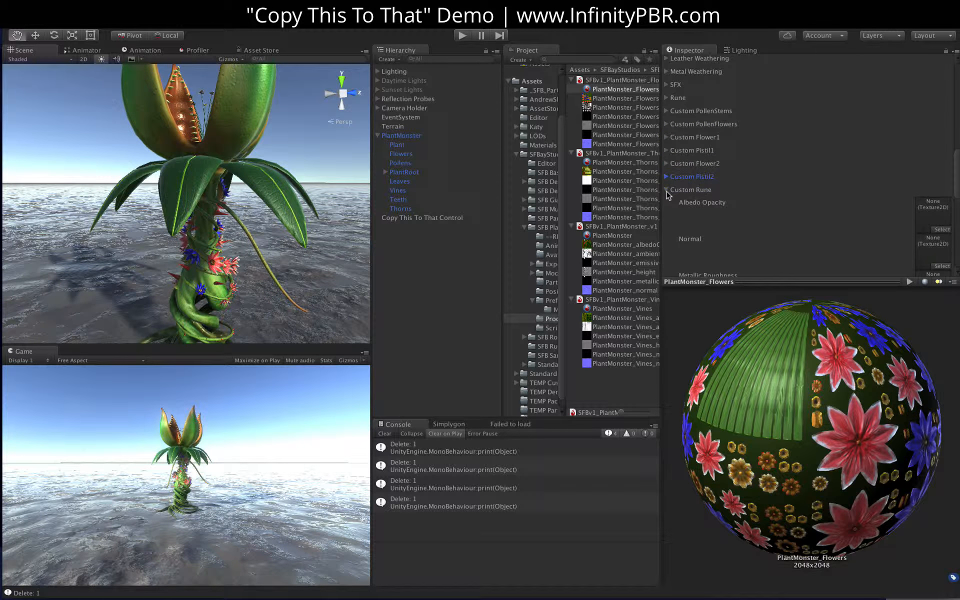
pyautogui.click(667, 190)
# Examine the plant in the scene from several angles and the texture inputs in the Custom PollenStems group
pyautogui.keyDown('alt'); pyautogui.moveTo(205, 169); pyautogui.dragTo(308, 285); pyautogui.keyUp('alt')
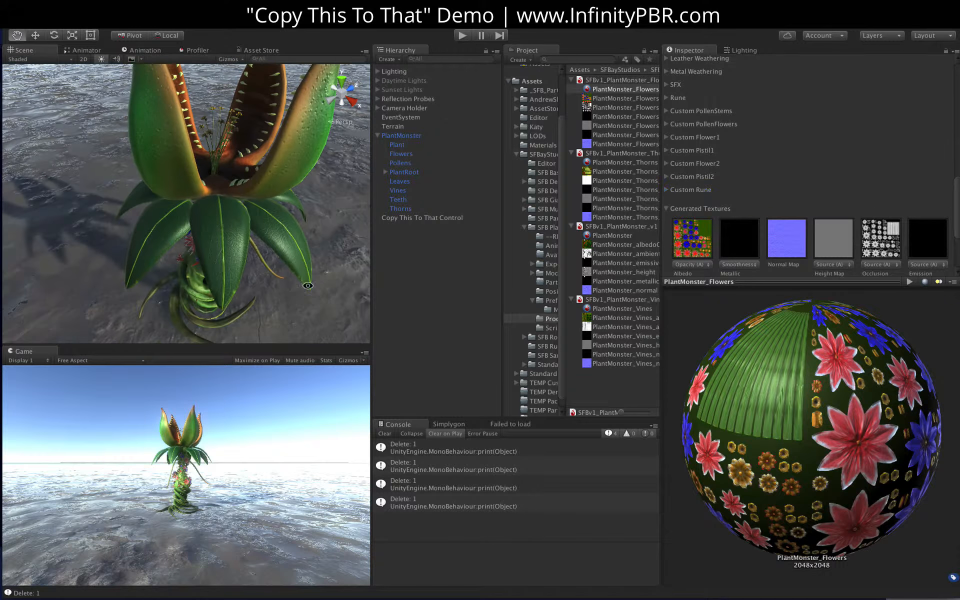
pyautogui.scroll(-5, 208, 166)
pyautogui.keyDown('alt'); pyautogui.moveTo(208, 166); pyautogui.dragTo(186, 180); pyautogui.keyUp('alt')
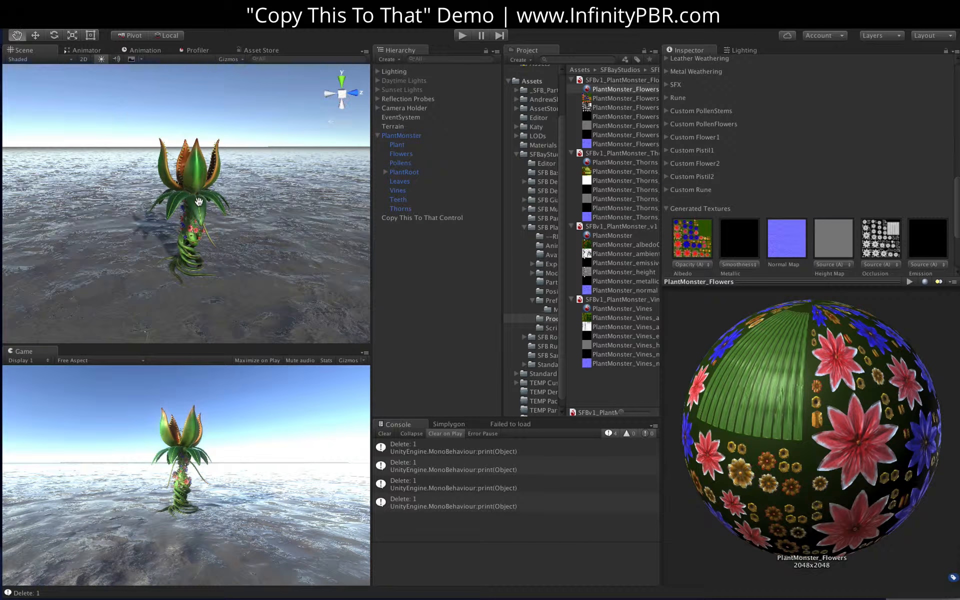
pyautogui.scroll(5, 198, 201)
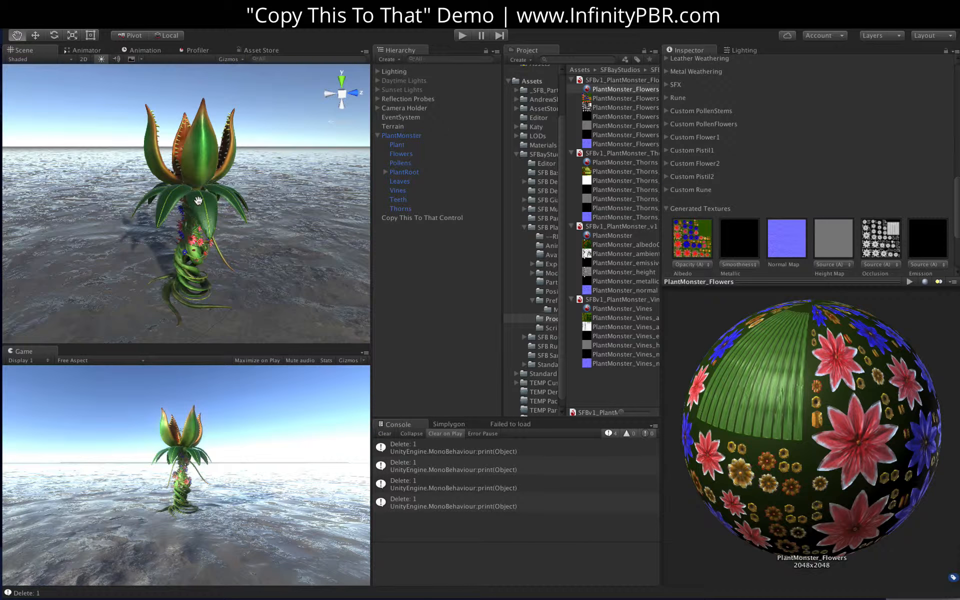
pyautogui.click(666, 111)
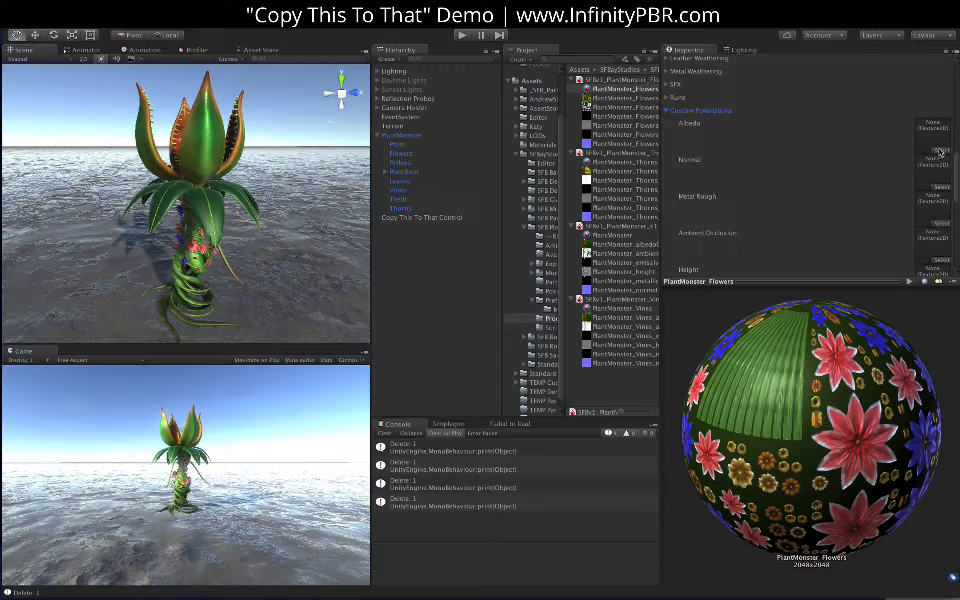
pyautogui.scroll(-3, 935, 153)
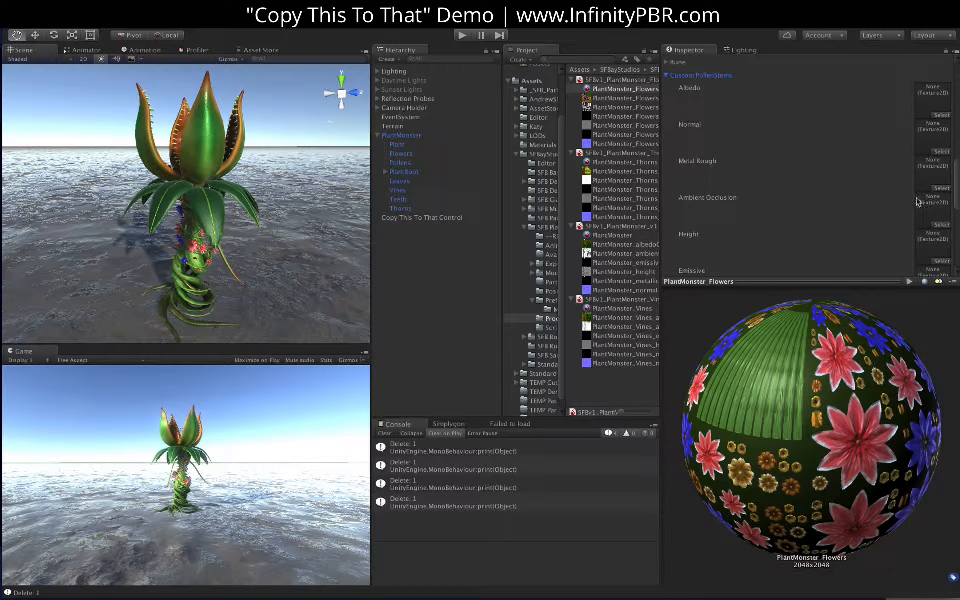
pyautogui.scroll(-5, 825, 178)
pyautogui.scroll(3, 784, 169)
pyautogui.scroll(5, 749, 165)
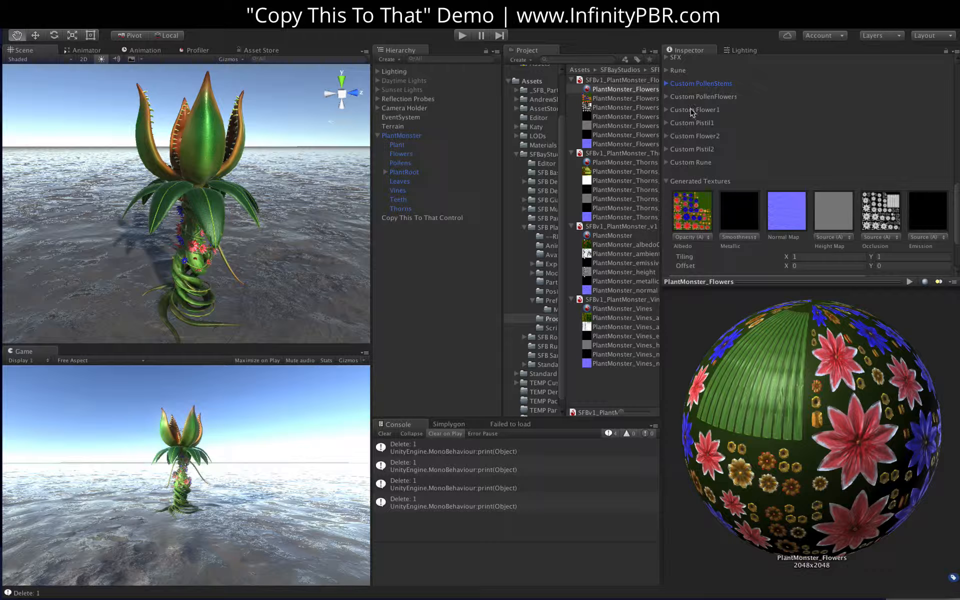
# Review the flower material's list of procedural property groups and the option inside the Main group
pyautogui.scroll(5, 705, 140)
pyautogui.scroll(-5, 767, 122)
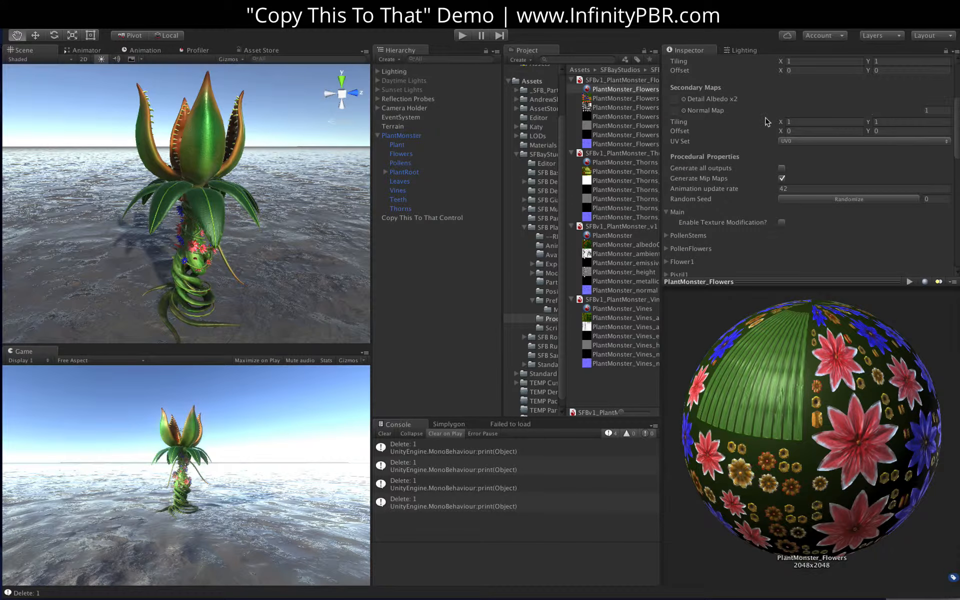
pyautogui.click(666, 93)
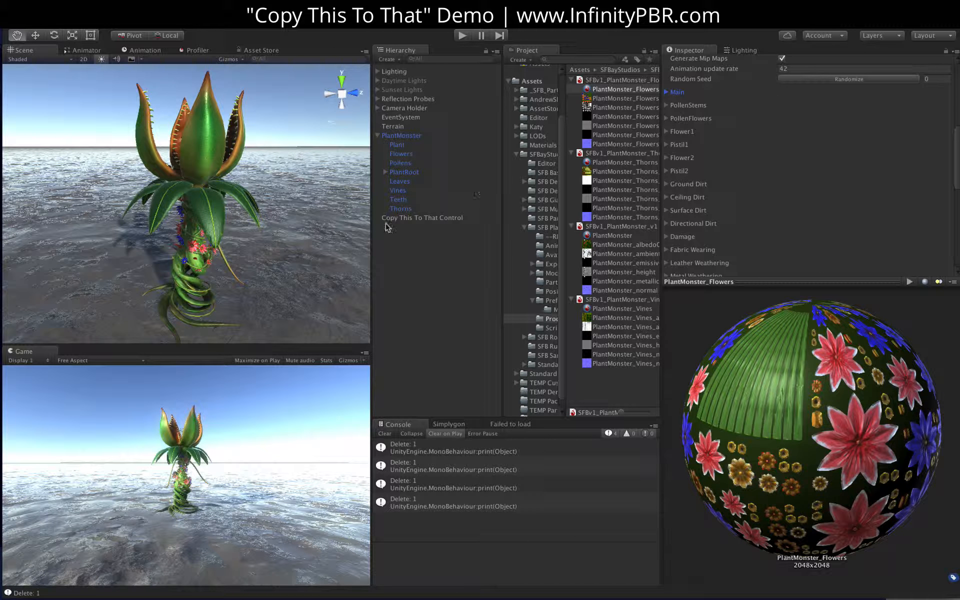
pyautogui.click(666, 93)
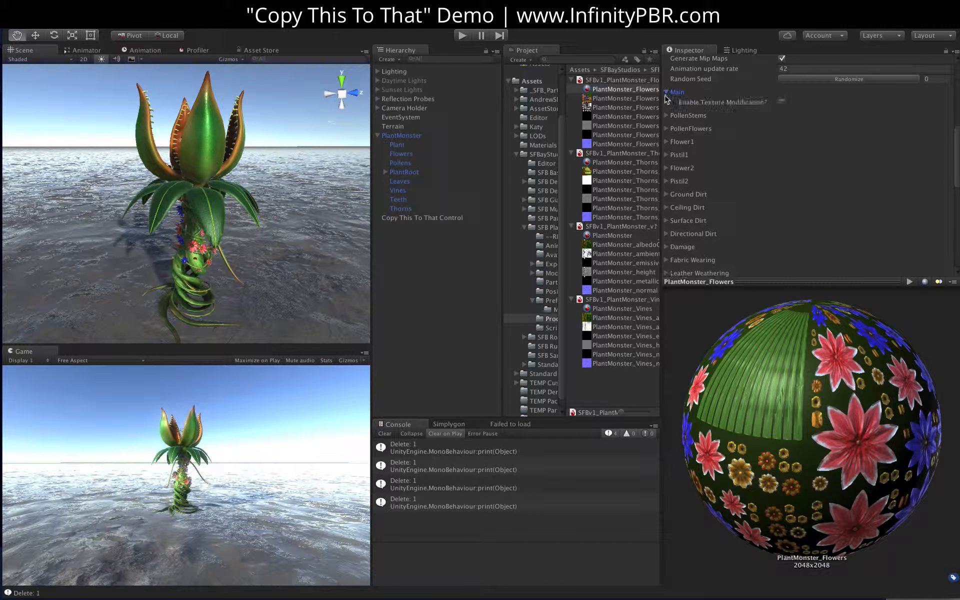
# Show the Copy This To That Control object's scripts and frame the object in the scene
pyautogui.click(431, 219)
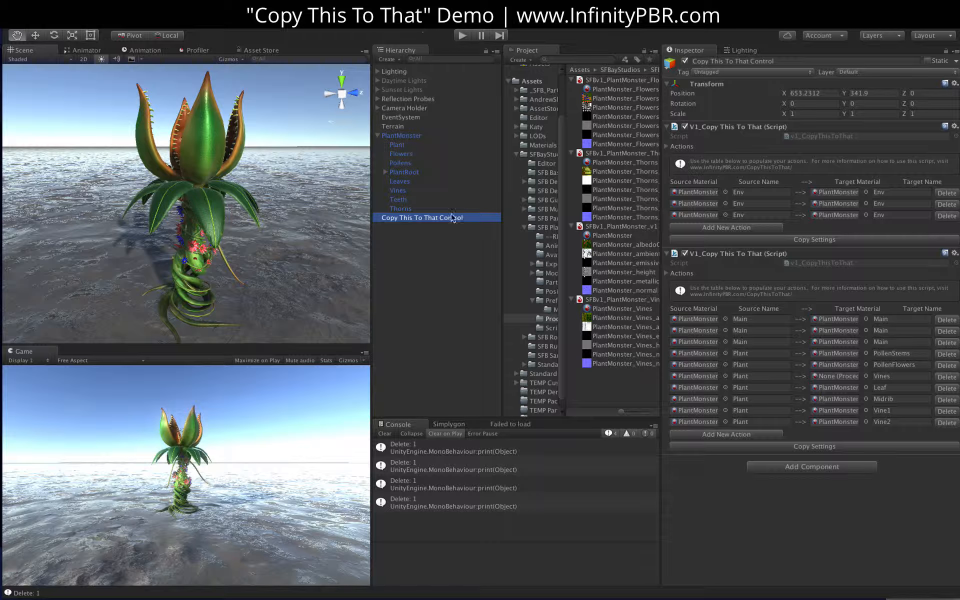
pyautogui.click(544, 182)
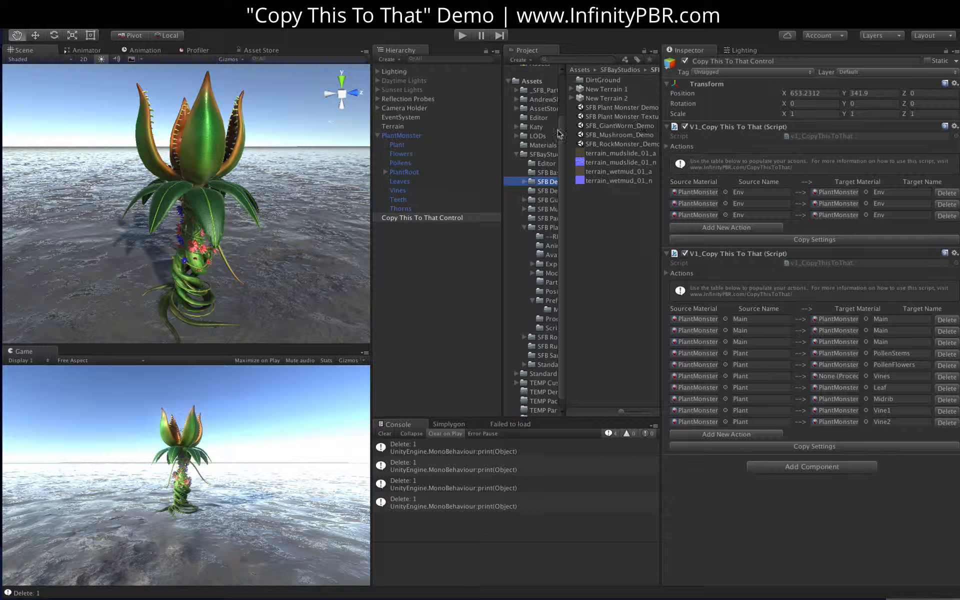
pyautogui.doubleClick(432, 218)
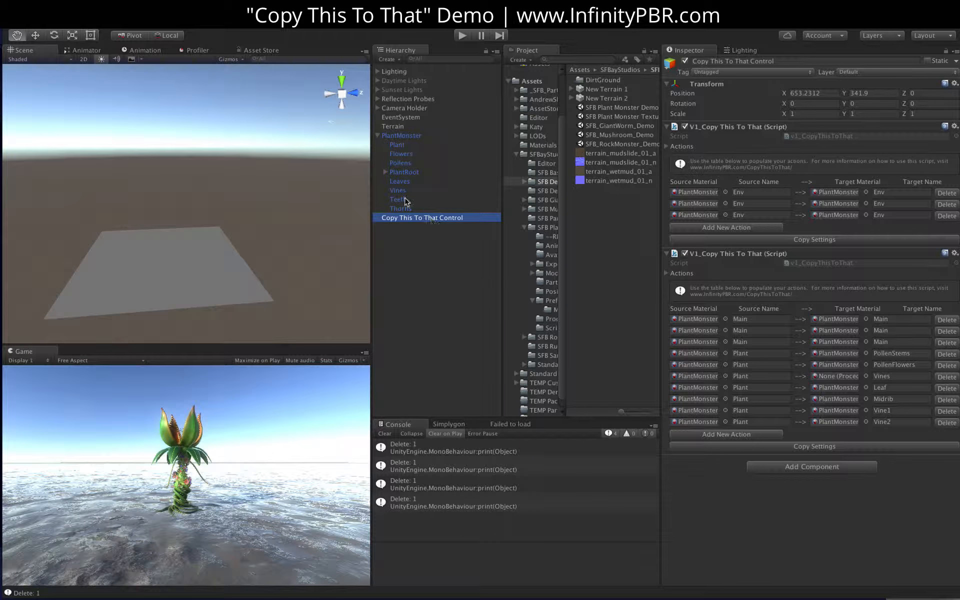
# Frame the PlantMonster in the scene and orbit around it to view its other side
pyautogui.doubleClick(405, 136)
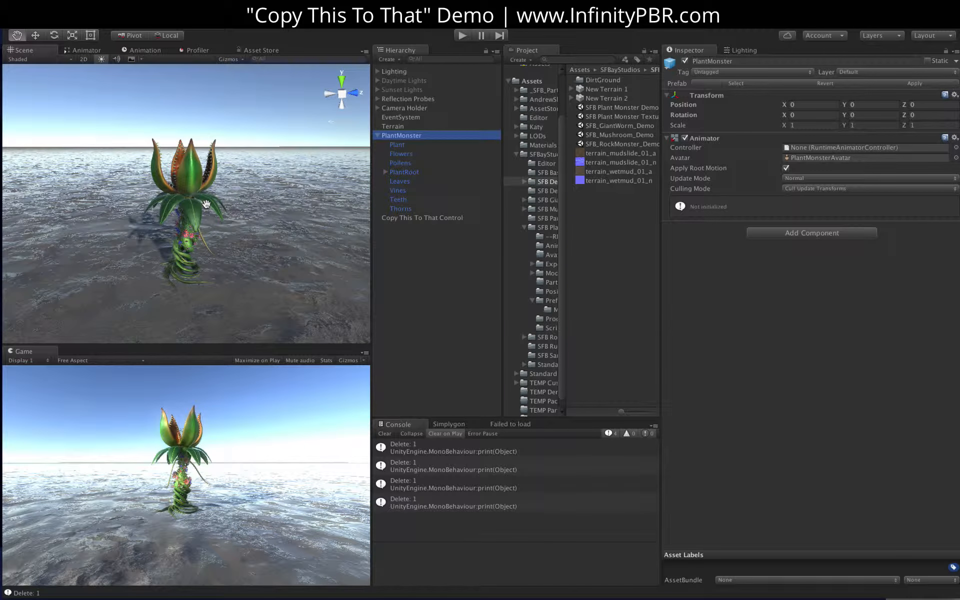
pyautogui.keyDown('alt'); pyautogui.moveTo(151, 232); pyautogui.dragTo(114, 207); pyautogui.keyUp('alt')
pyautogui.keyDown('alt'); pyautogui.moveTo(246, 249); pyautogui.dragTo(22, 208); pyautogui.keyUp('alt')
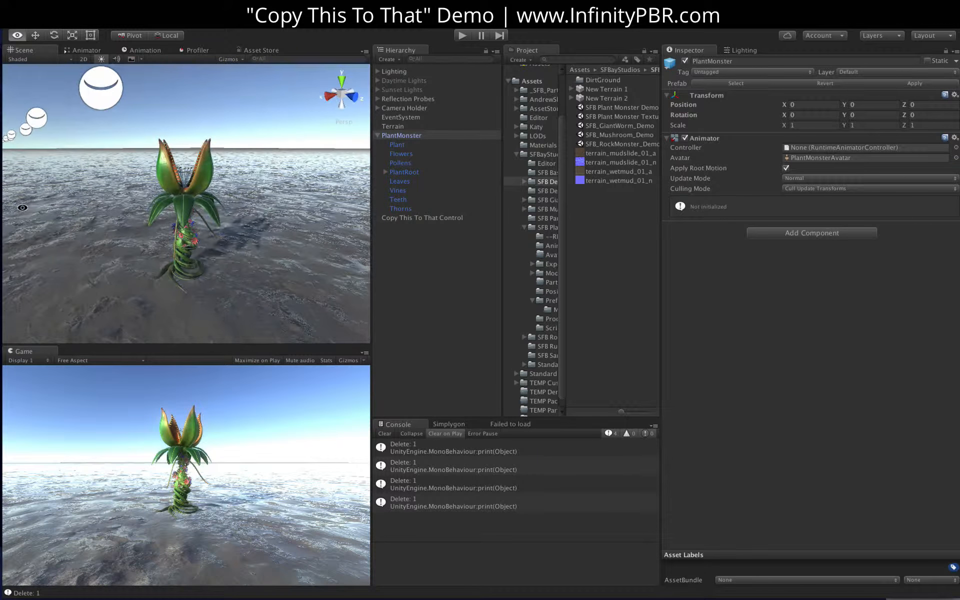
# Select Copy This To That Control and check its two copy scripts both collapsed and expanded
pyautogui.click(405, 219)
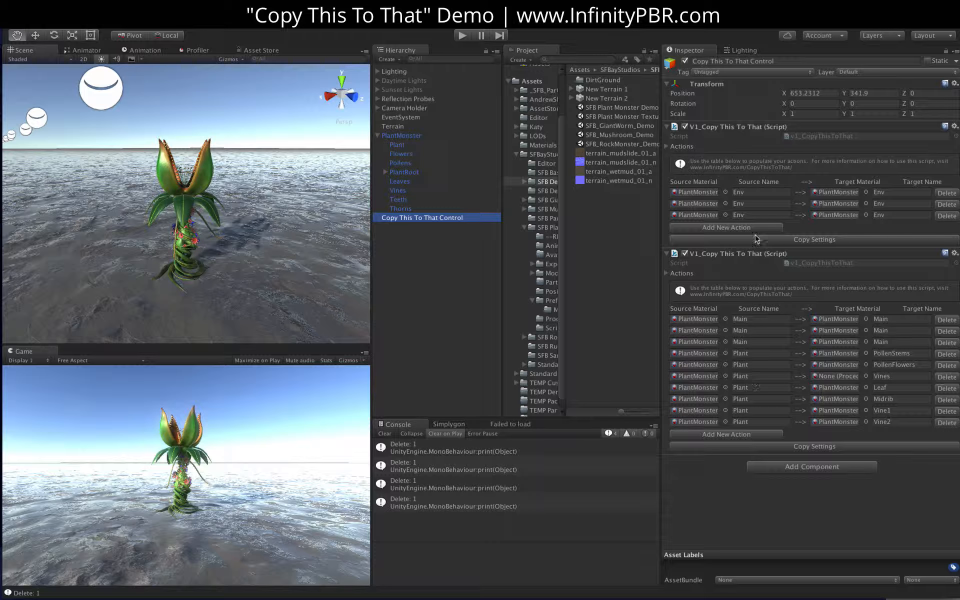
pyautogui.click(667, 127)
pyautogui.click(666, 138)
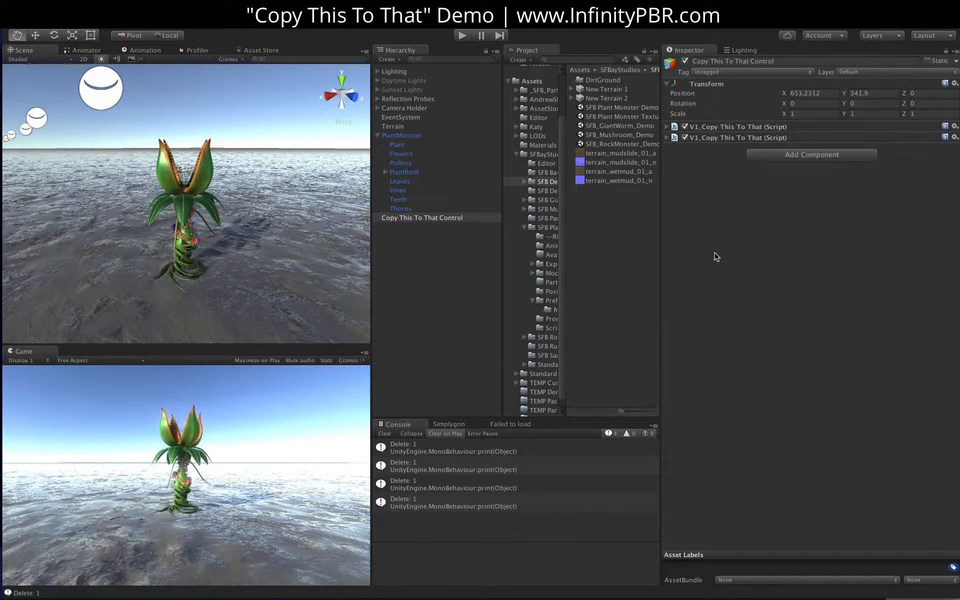
pyautogui.click(667, 138)
pyautogui.click(667, 127)
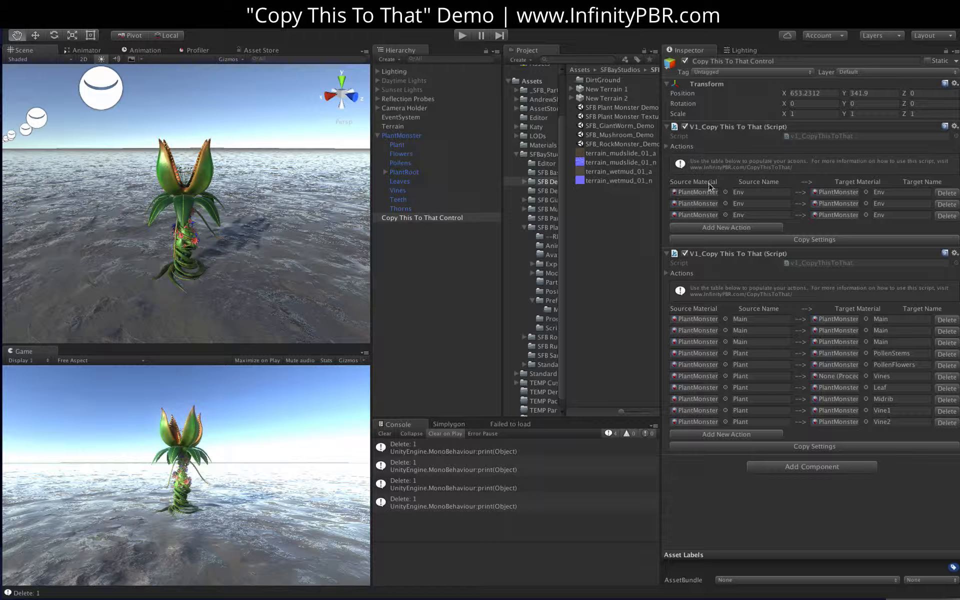
# Open the folder of PlantMonster procedural materials and replace the control object's two copy scripts with one new V1_Copy This To That component
pyautogui.click(546, 301)
pyautogui.click(551, 319)
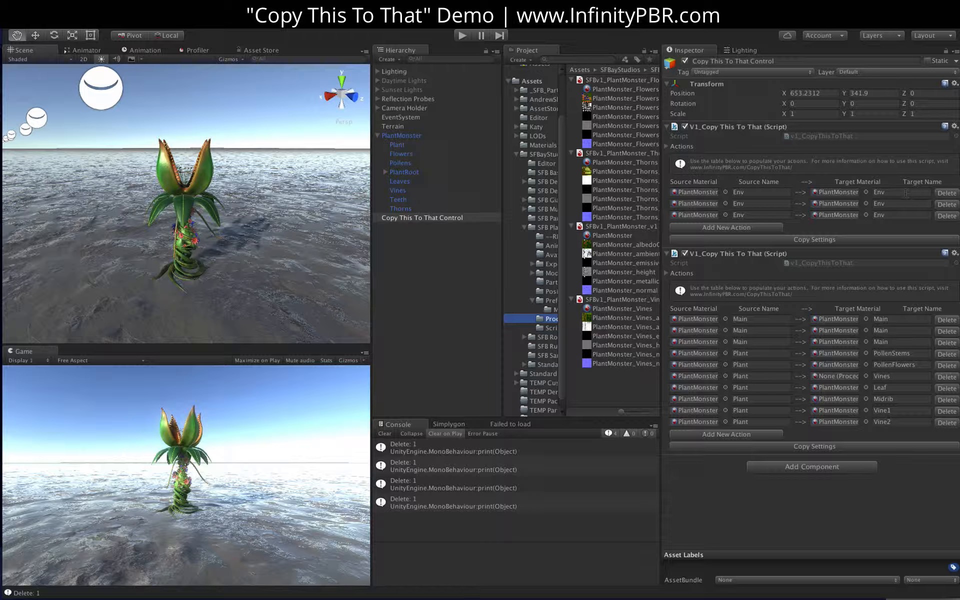
pyautogui.rightClick(714, 127)
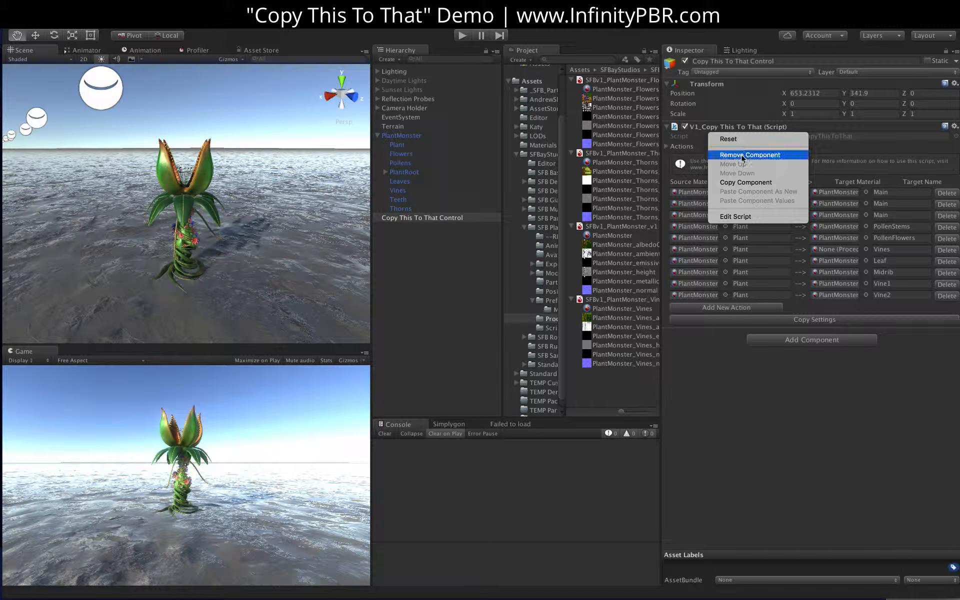
pyautogui.click(734, 155)
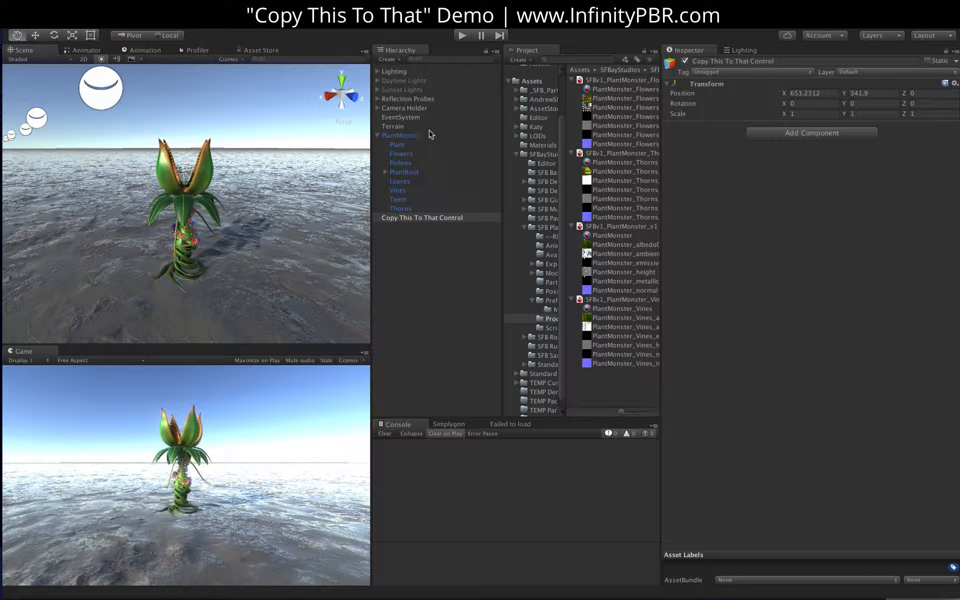
pyautogui.click(829, 133)
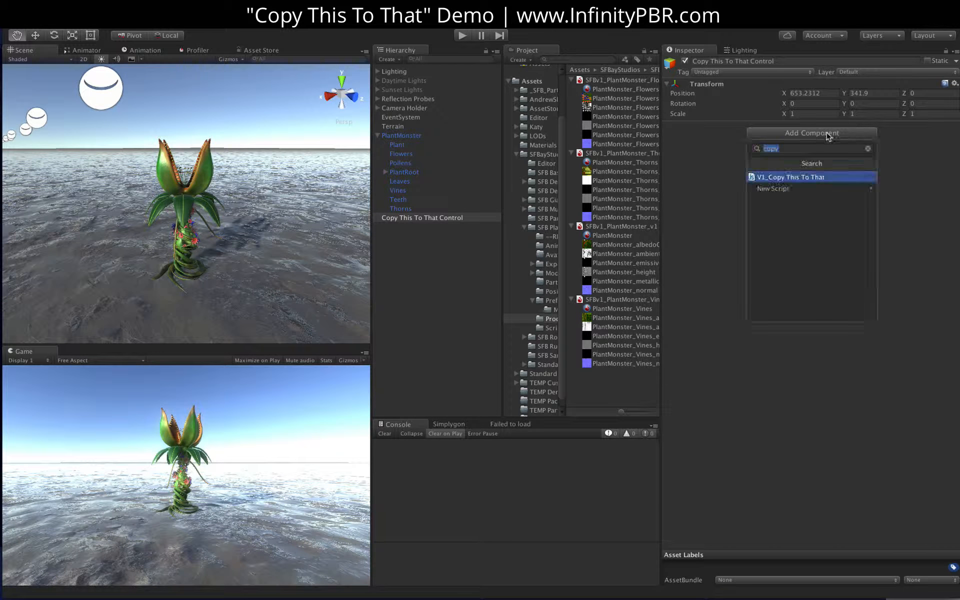
pyautogui.click(786, 178)
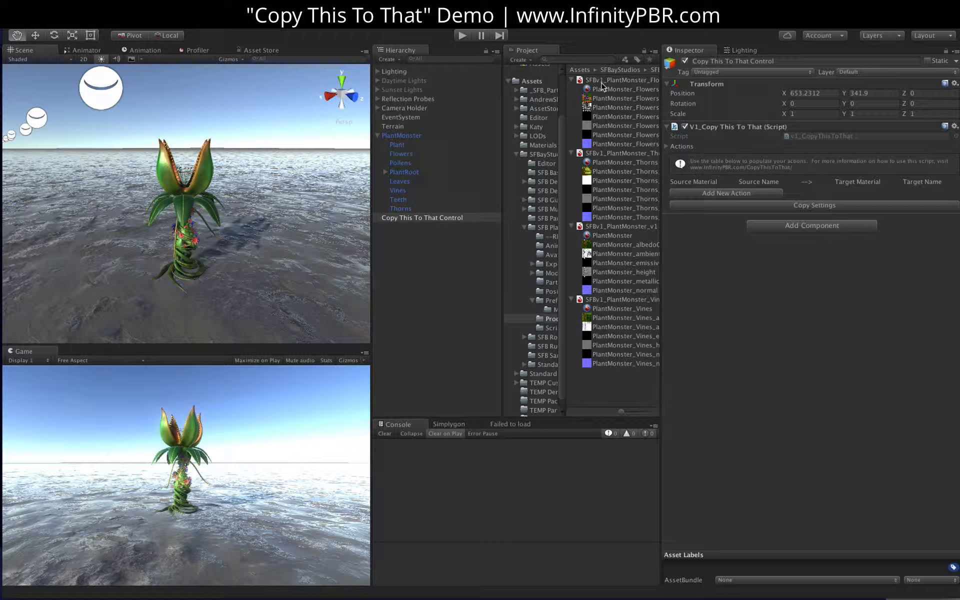
# Add an action that copies Main from the PlantMonster material to Main on the PlantMonster_Flowers material
pyautogui.click(726, 192)
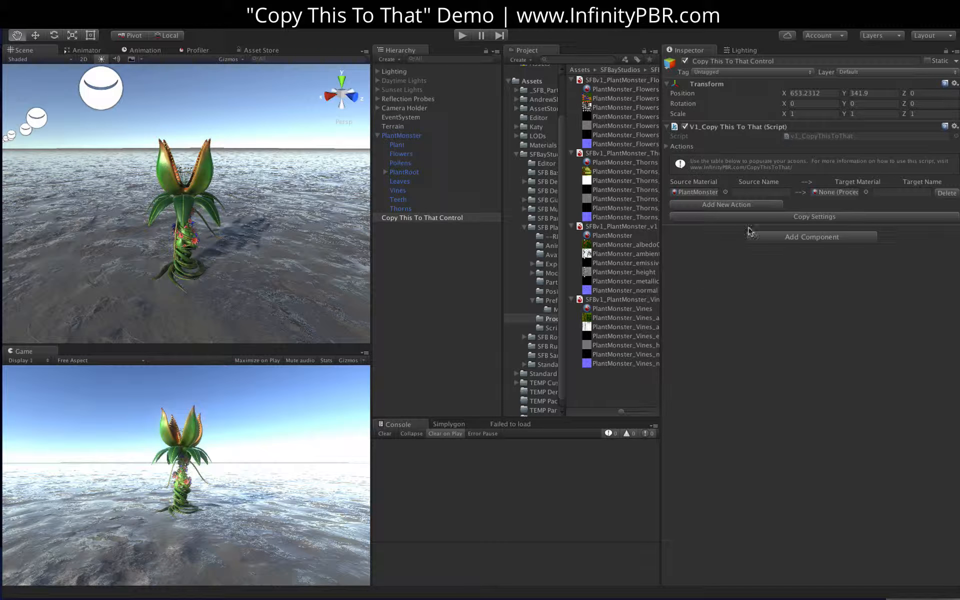
pyautogui.click(748, 192)
pyautogui.moveTo(620, 89); pyautogui.dragTo(833, 194)
pyautogui.click(885, 193)
# Add two more Main copy actions, deleting the surplus fourth one, and set their target materials to PlantMonster_Thorns and PlantMonster_Vines
pyautogui.click(718, 205)
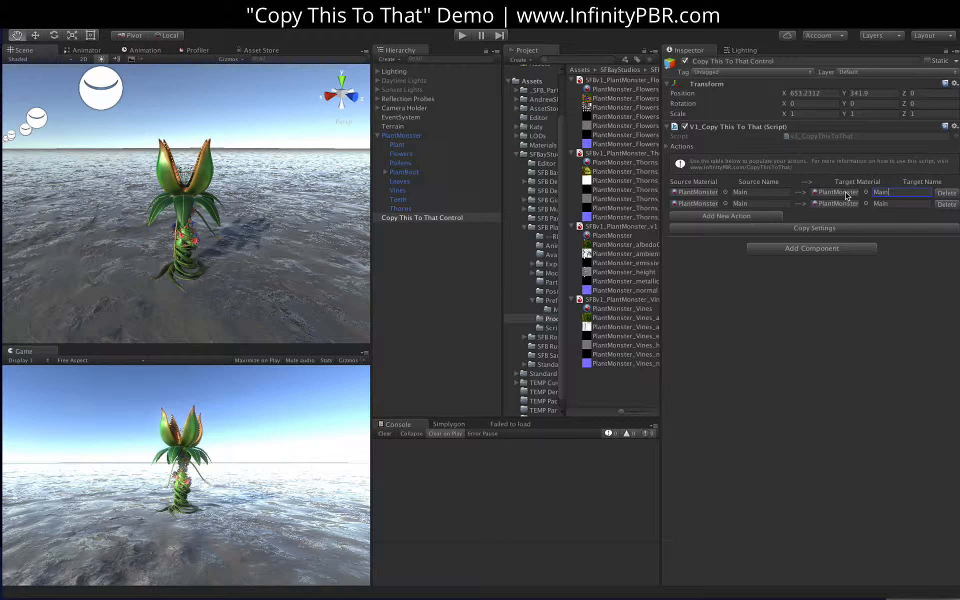
pyautogui.click(739, 215)
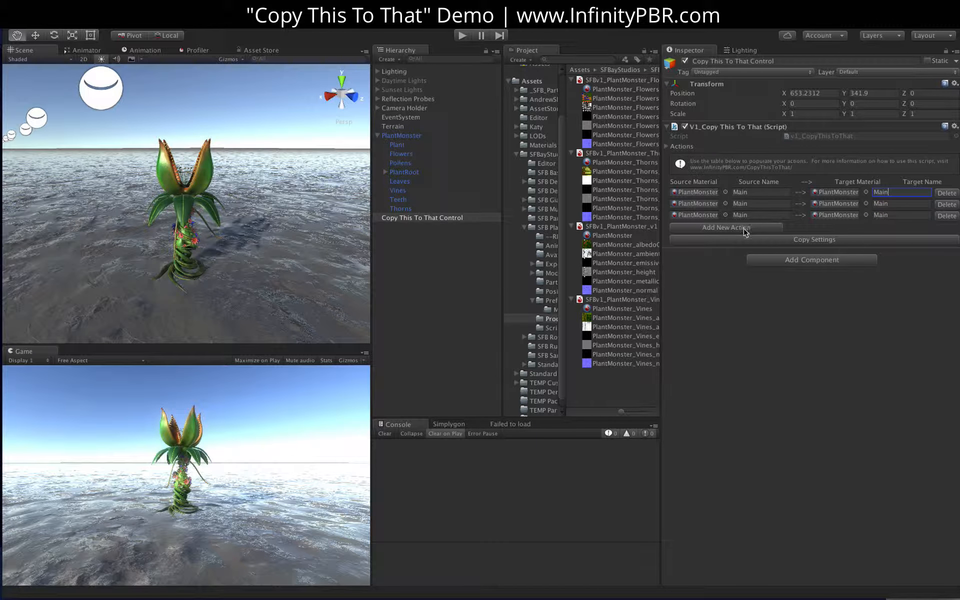
pyautogui.click(744, 228)
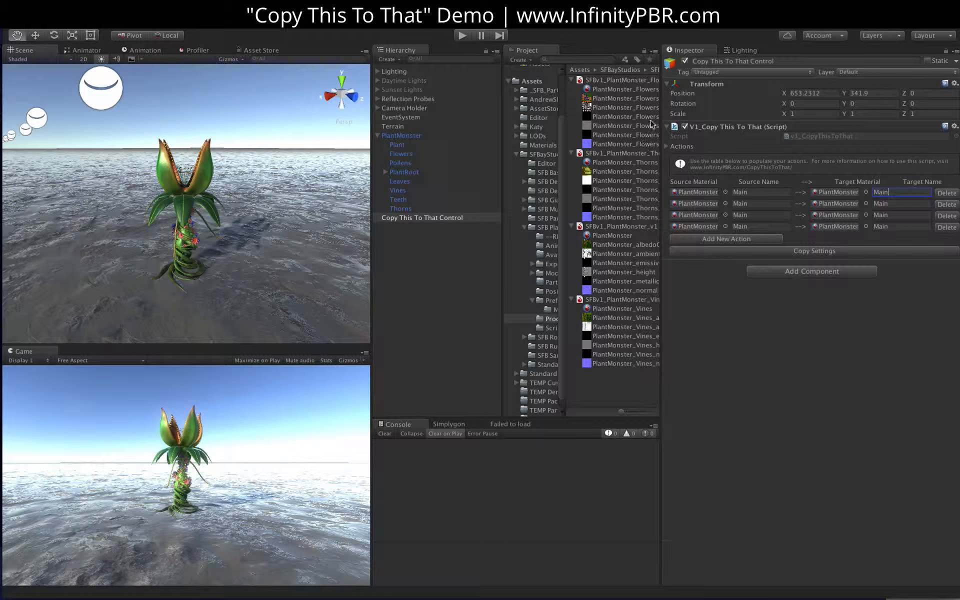
pyautogui.click(949, 227)
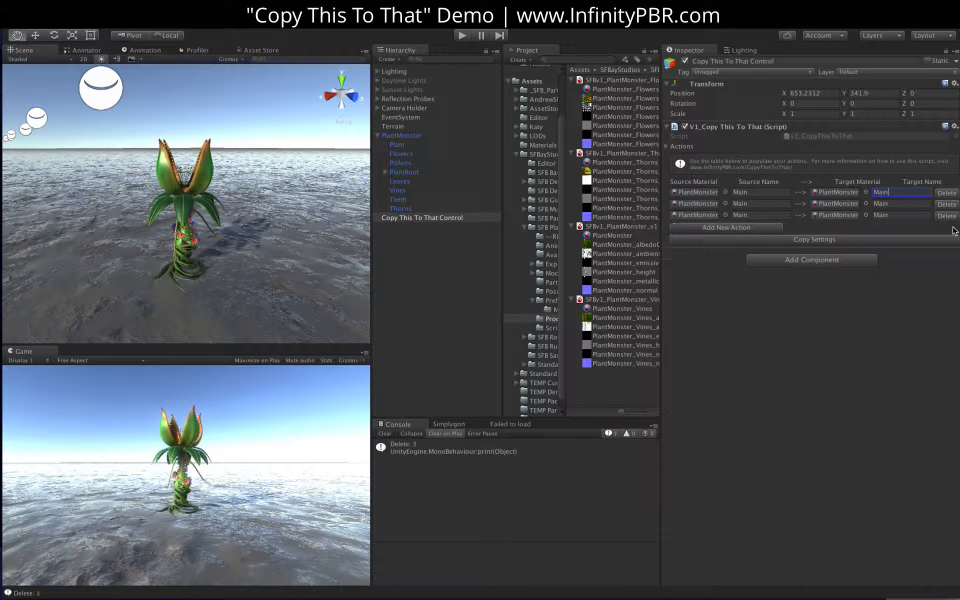
pyautogui.moveTo(623, 163); pyautogui.dragTo(850, 204)
pyautogui.moveTo(620, 308); pyautogui.dragTo(836, 210)
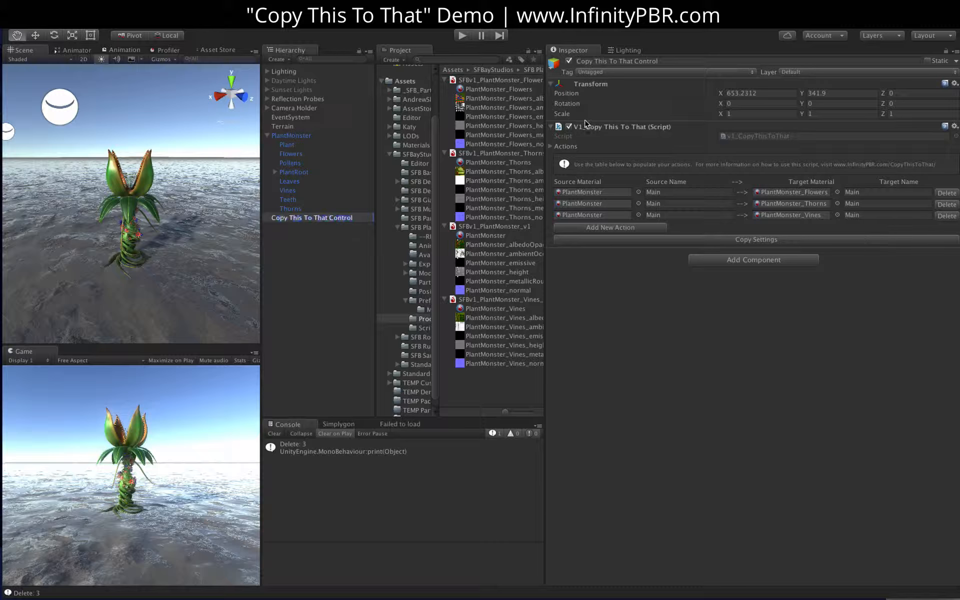
# Enable texture modification on the PlantMonster material and set its Plant hue to about 0.097
pyautogui.click(494, 236)
pyautogui.scroll(-6, 605, 143)
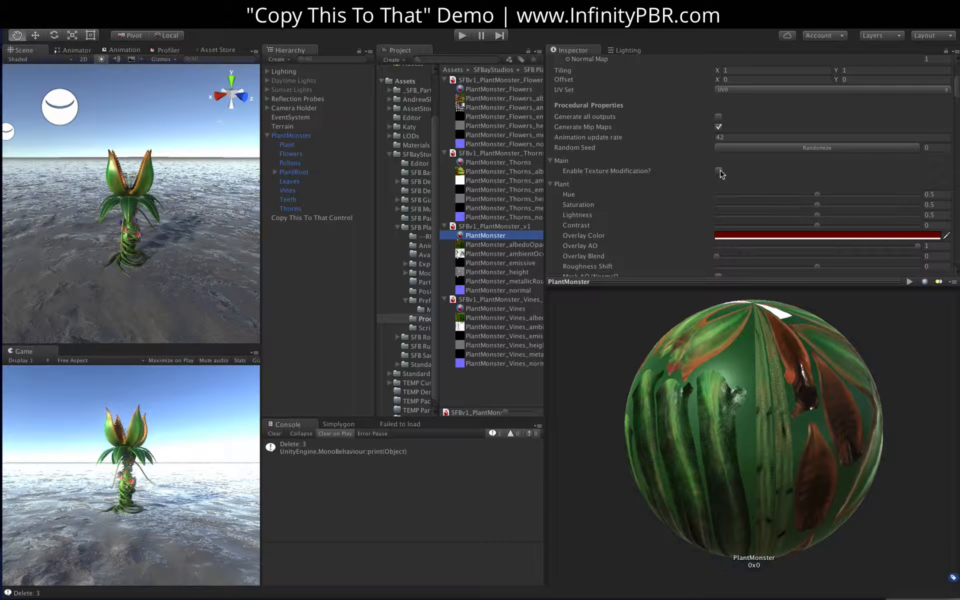
pyautogui.scroll(-3, 720, 173)
pyautogui.scroll(2, 719, 173)
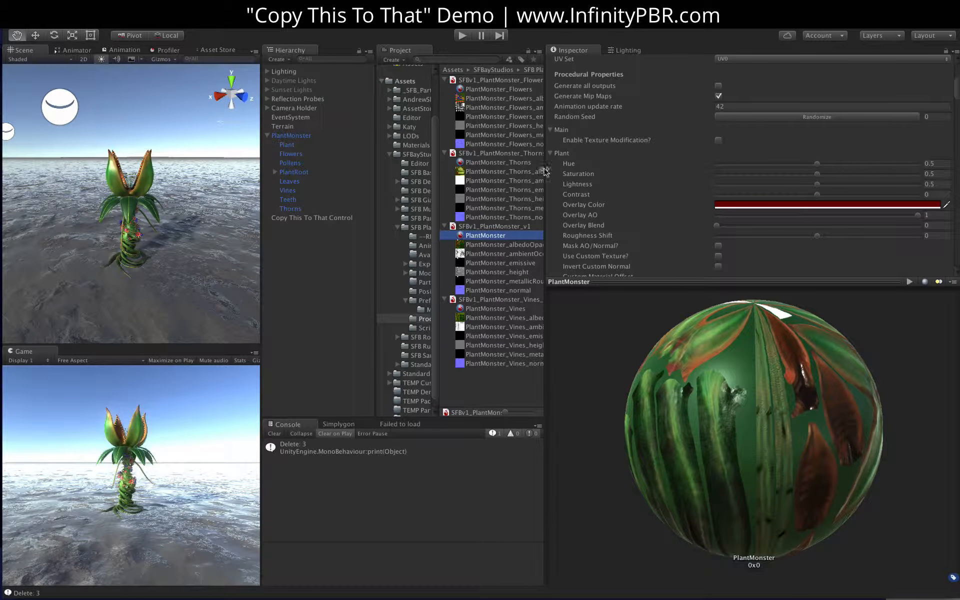
pyautogui.moveTo(772, 164); pyautogui.dragTo(730, 165)
pyautogui.moveTo(873, 163); pyautogui.dragTo(763, 166)
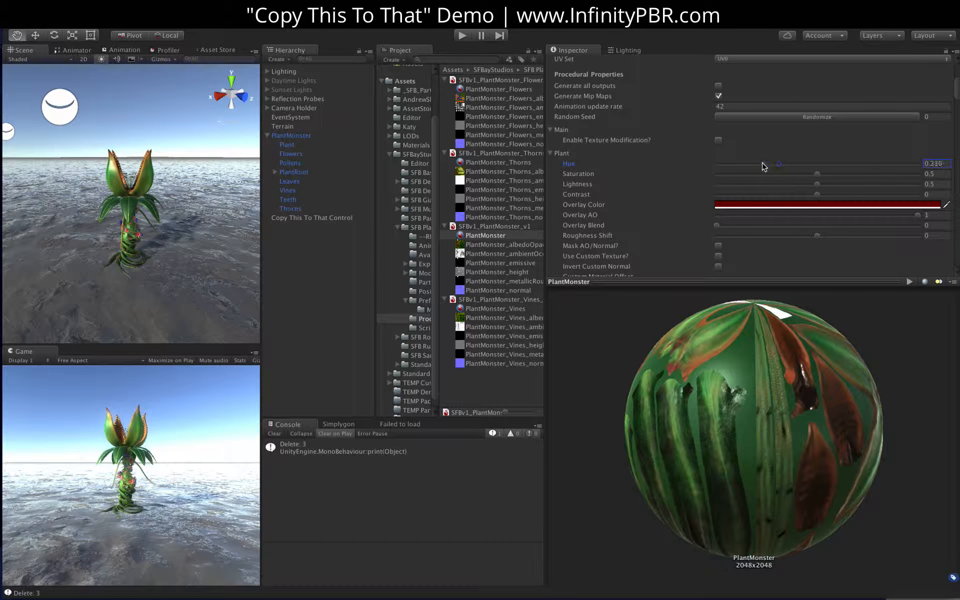
pyautogui.click(718, 141)
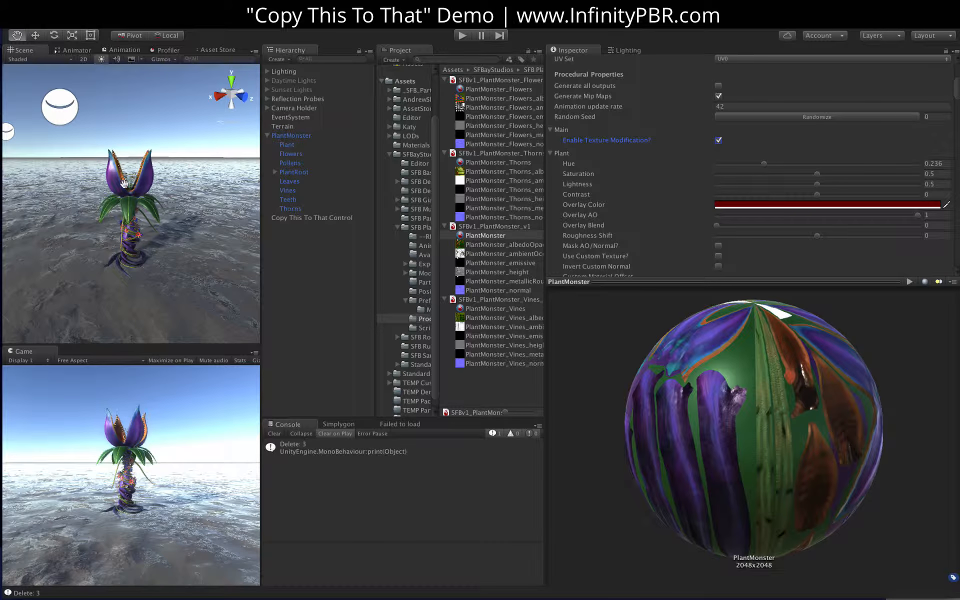
pyautogui.moveTo(887, 161); pyautogui.dragTo(737, 164)
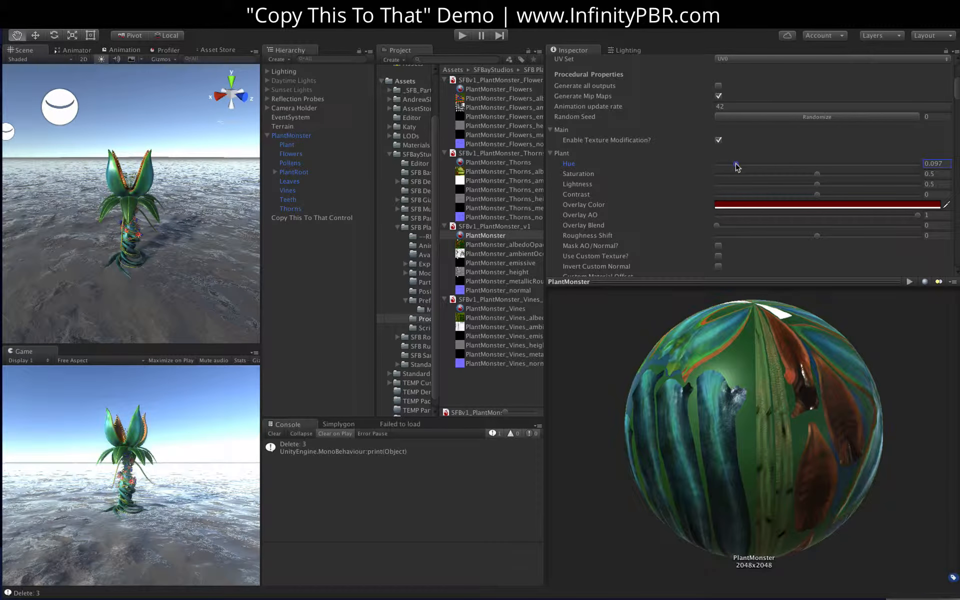
# Switch to the web browser and read the introduction of the "Copy This To That" Guide
pyautogui.press('super+Tab')
pyautogui.click(637, 30)
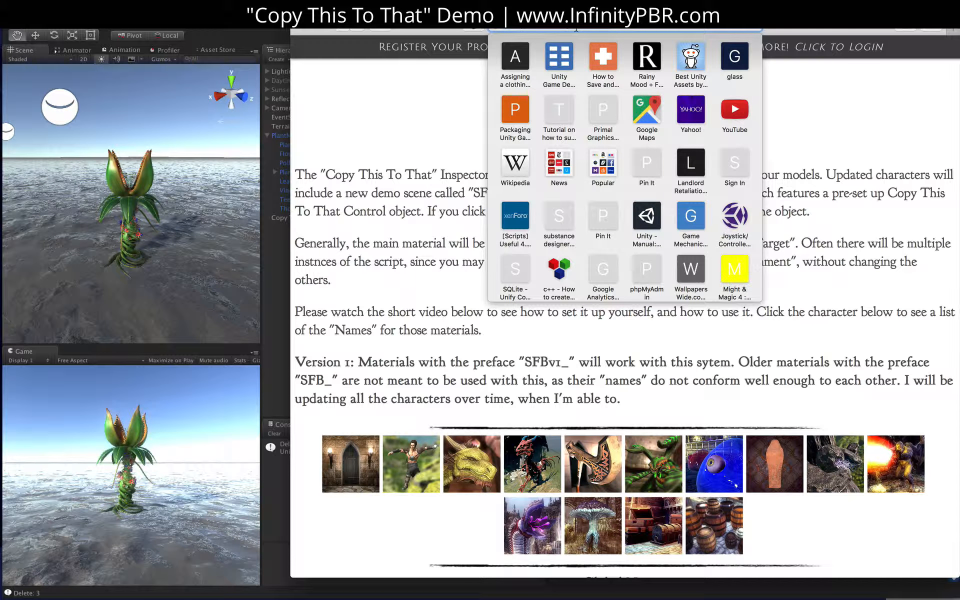
pyautogui.click(492, 160)
pyautogui.scroll(-4, 492, 161)
pyautogui.scroll(4, 492, 161)
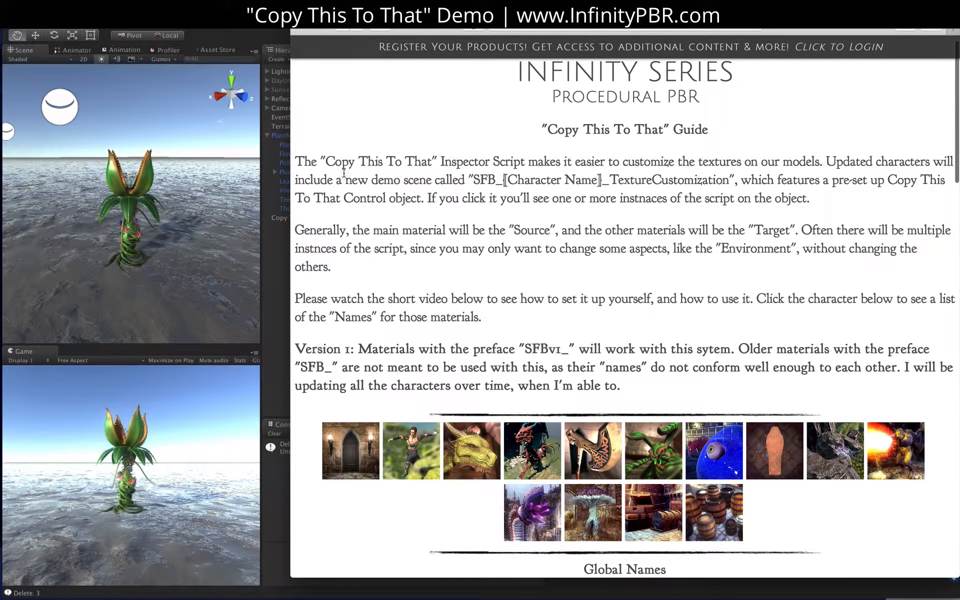
pyautogui.moveTo(300, 159); pyautogui.dragTo(767, 383)
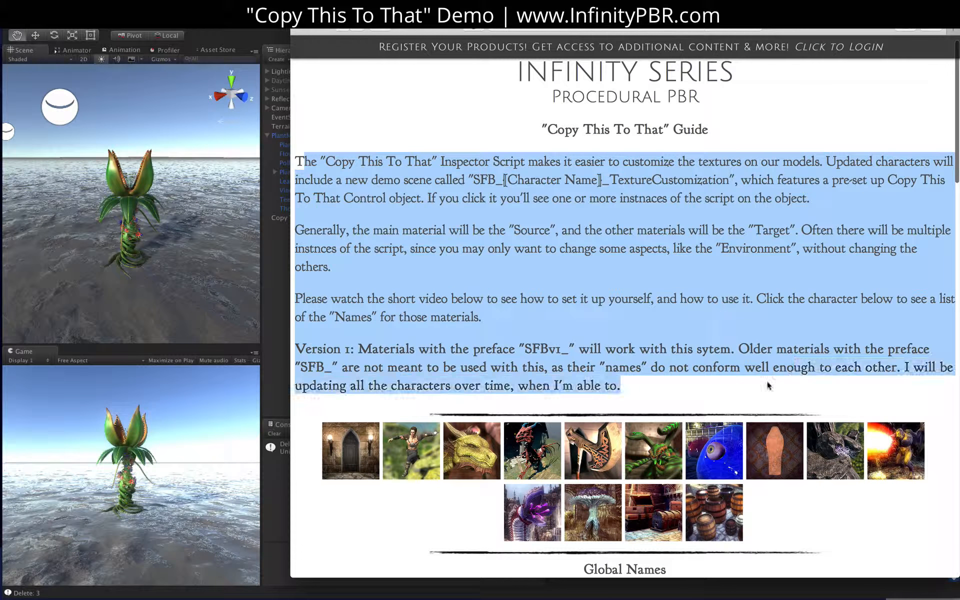
pyautogui.rightClick(649, 395)
pyautogui.click(651, 181)
pyautogui.click(601, 191)
# Examine the guide's Global Names list and the material names table for the Plant Monster Pack PBR
pyautogui.scroll(-5, 601, 192)
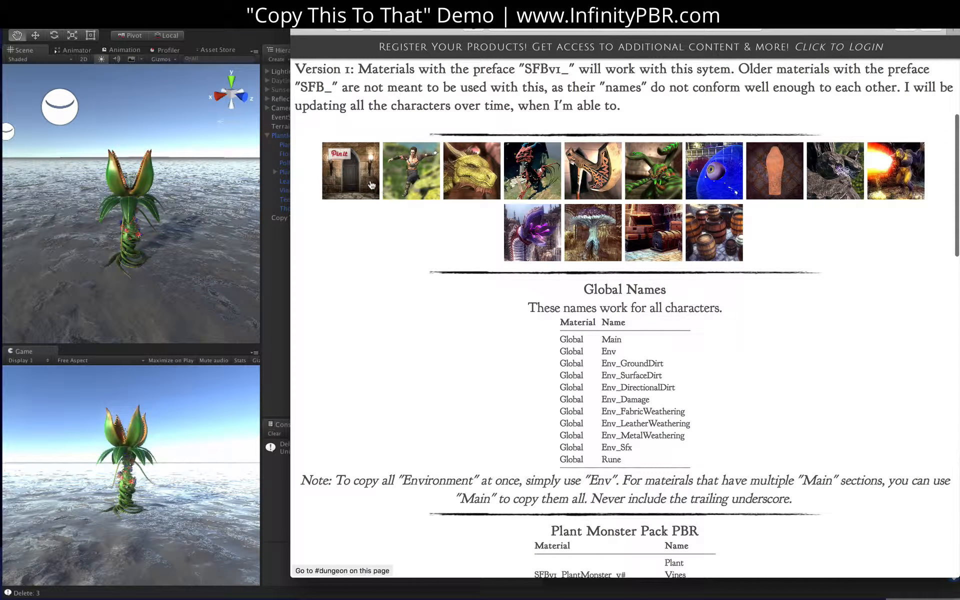
pyautogui.scroll(-3, 380, 230)
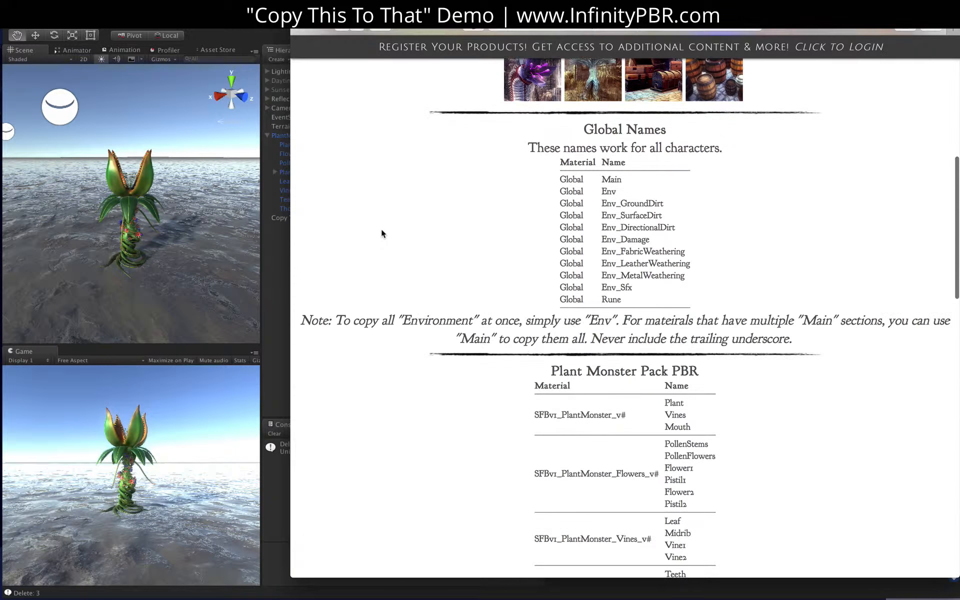
pyautogui.scroll(-3, 523, 158)
pyautogui.scroll(-2, 524, 158)
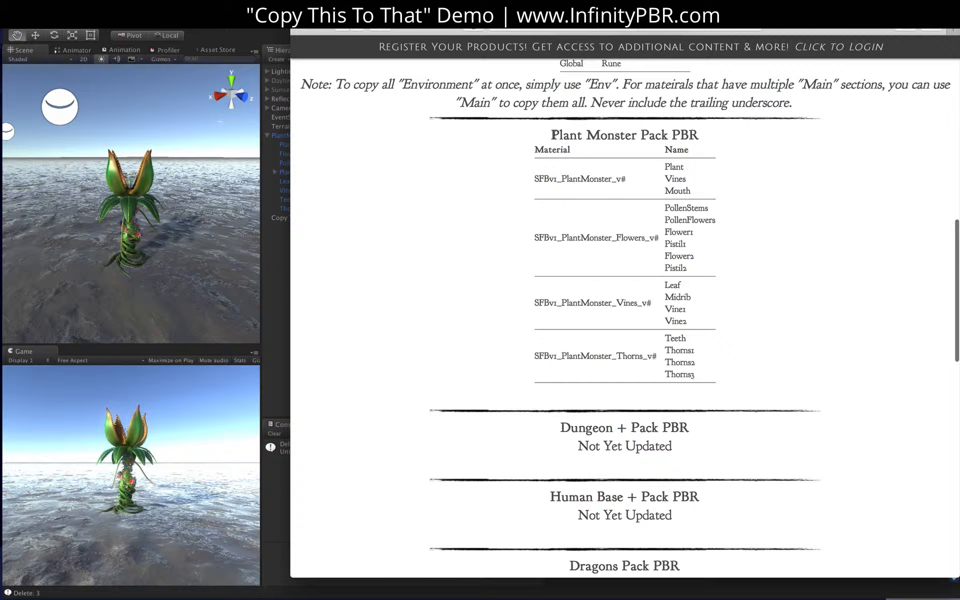
pyautogui.moveTo(551, 134); pyautogui.dragTo(712, 372)
pyautogui.click(642, 253)
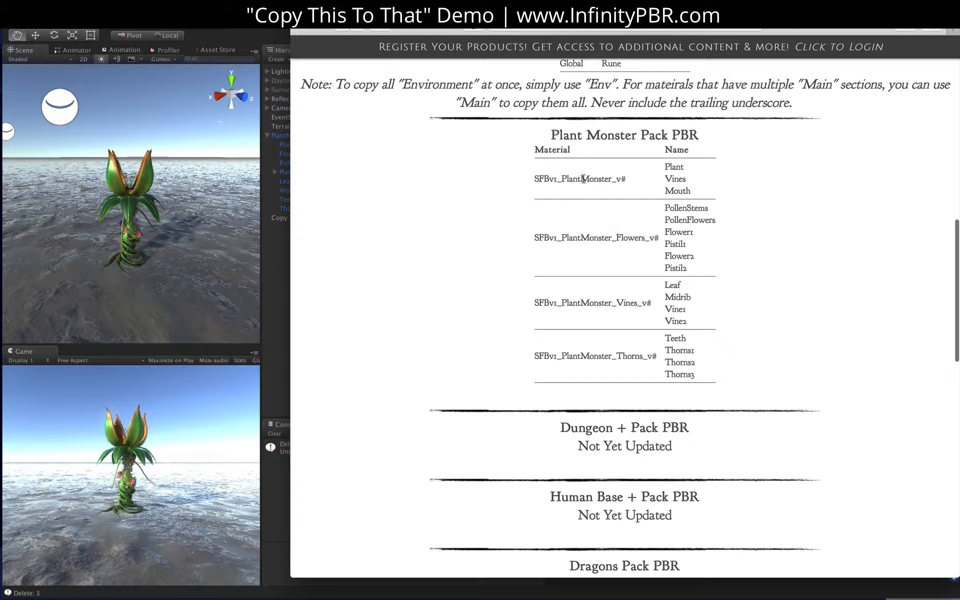